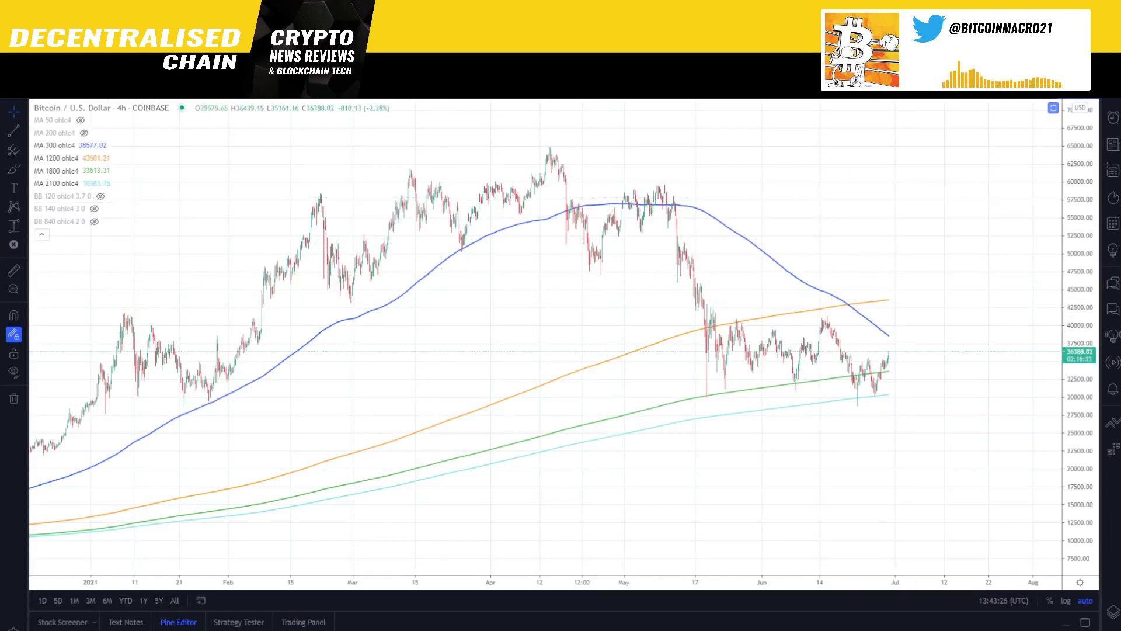
Step: Measure a price range up to about 47,400, delete it, then switch to the pink-zones layout
left_click(13, 228)
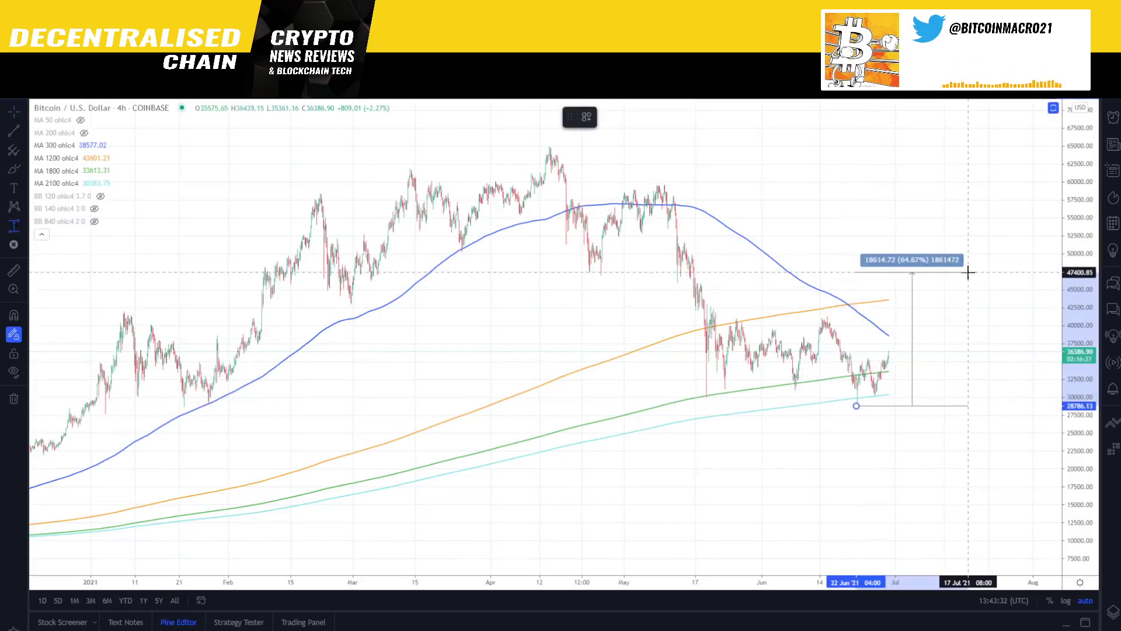
left_click(968, 272)
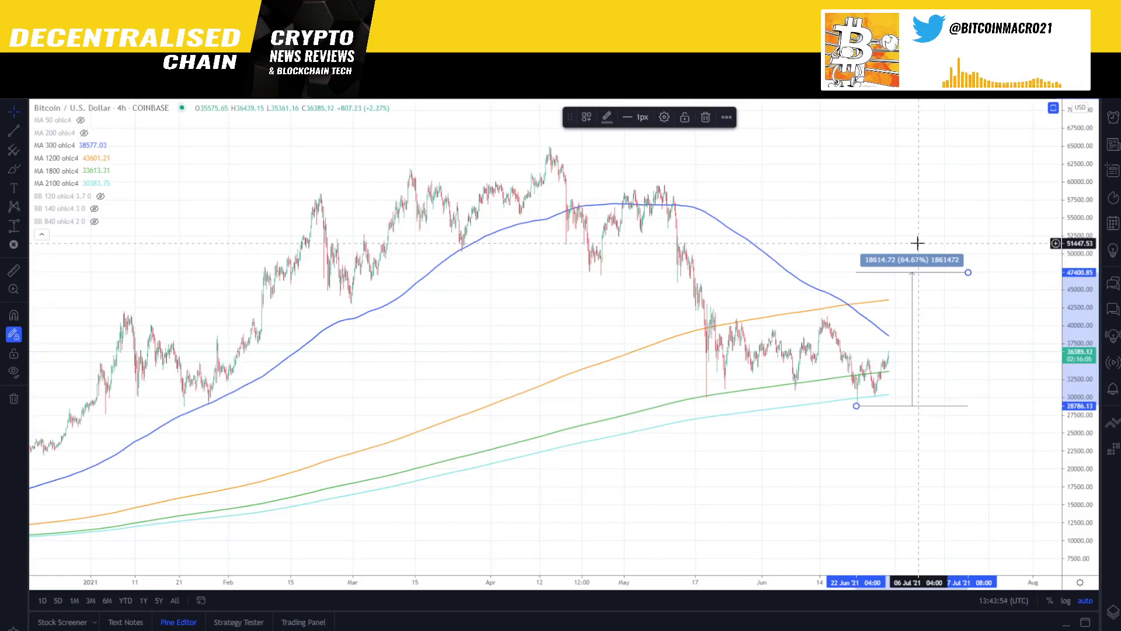
key("Delete")
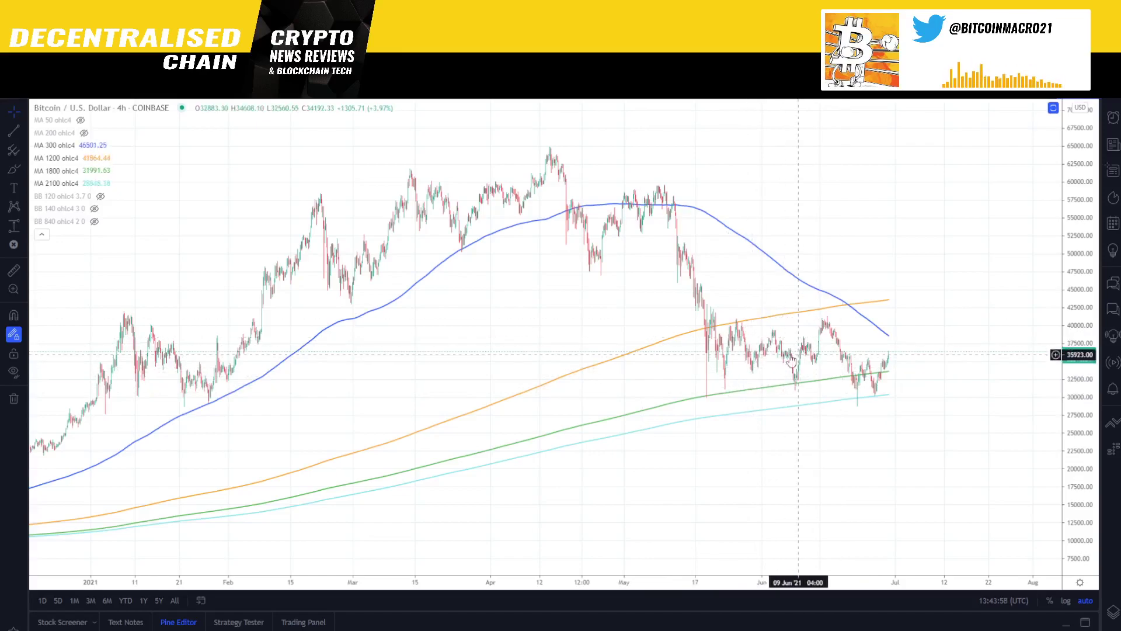
key("ctrl+Tab")
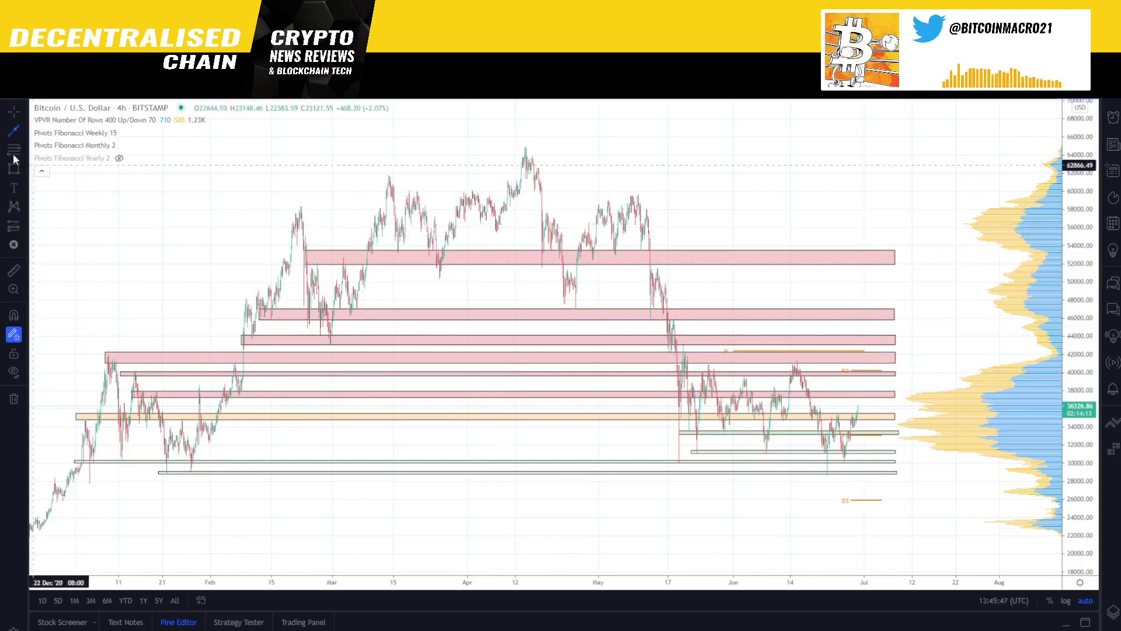
Step: Inspect the 38,000 and 42,000 zones, then start a red path bouncing around the 38,000 zone
left_click(872, 393)
left_click(806, 362)
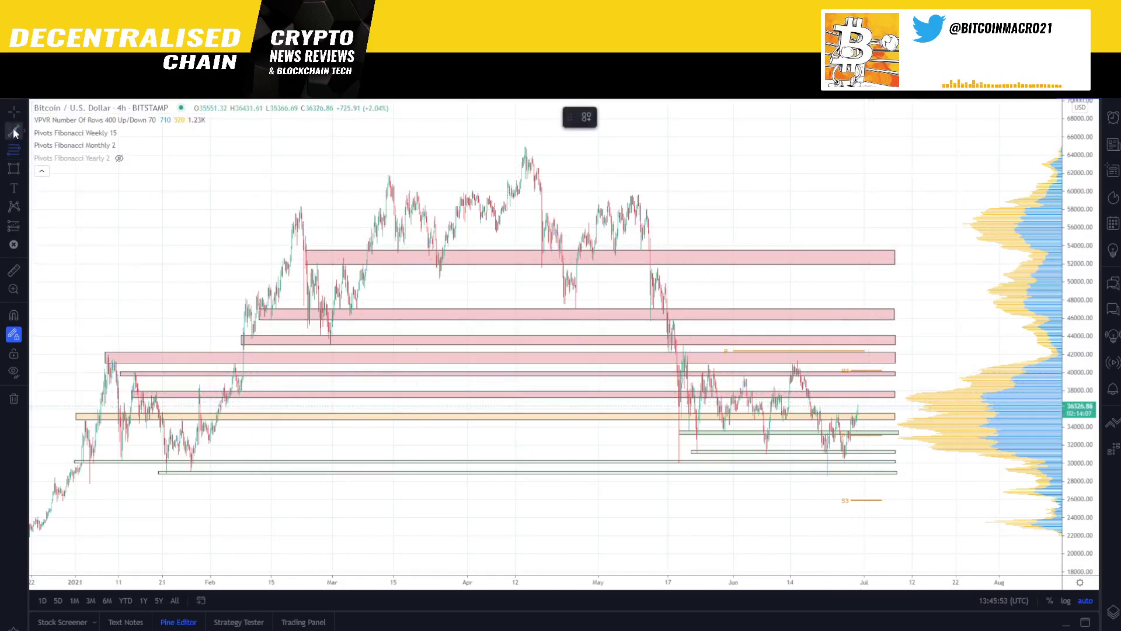
left_click(857, 405)
left_click(865, 393)
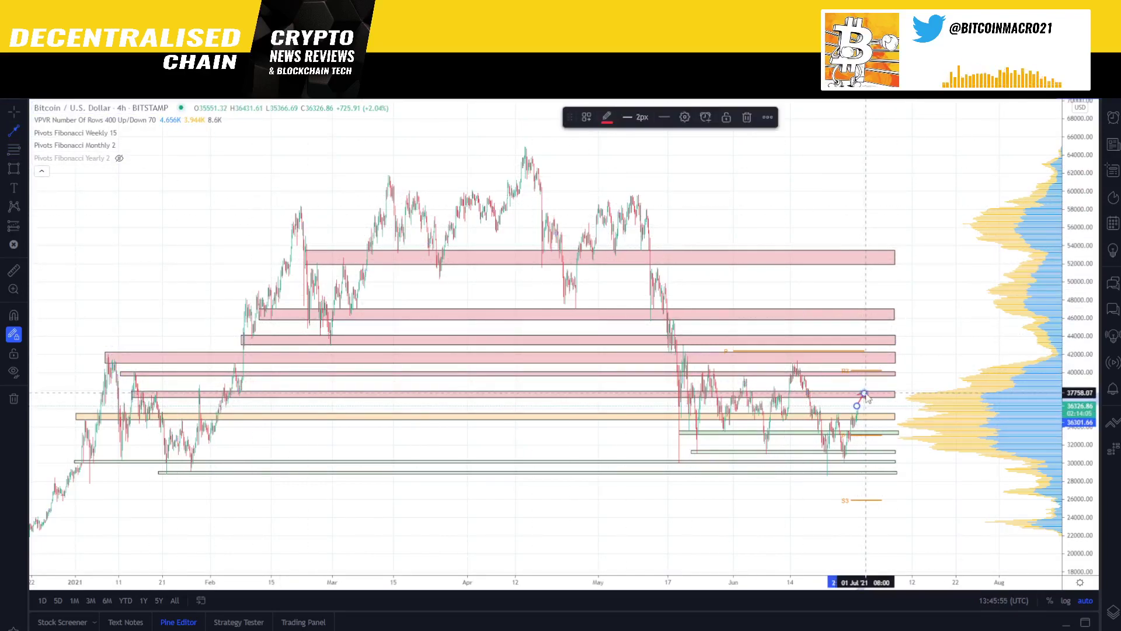
left_click(875, 413)
left_click(881, 392)
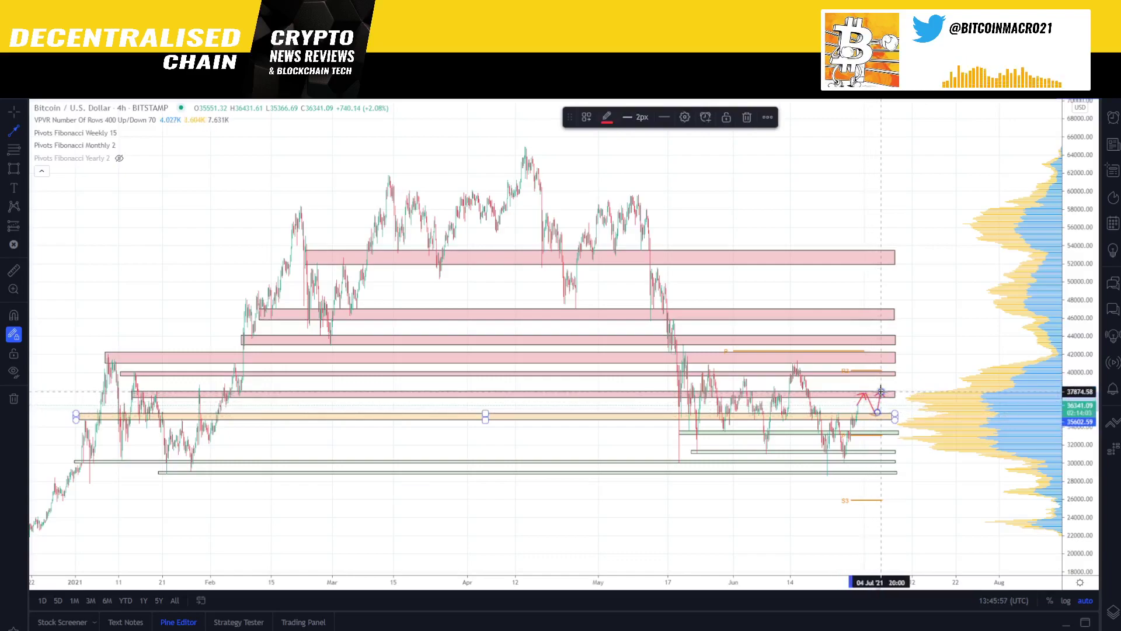
left_click(887, 412)
Step: Extend the path through peaks near 40,000 and 42,100, finishing near 46,300
left_click(891, 371)
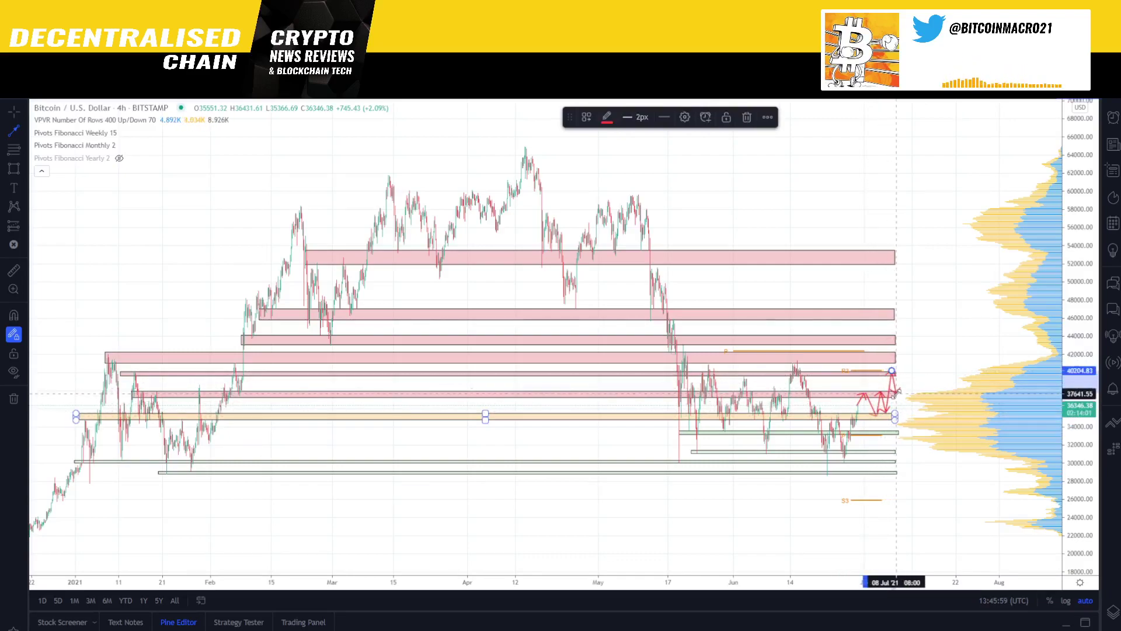
left_click(899, 393)
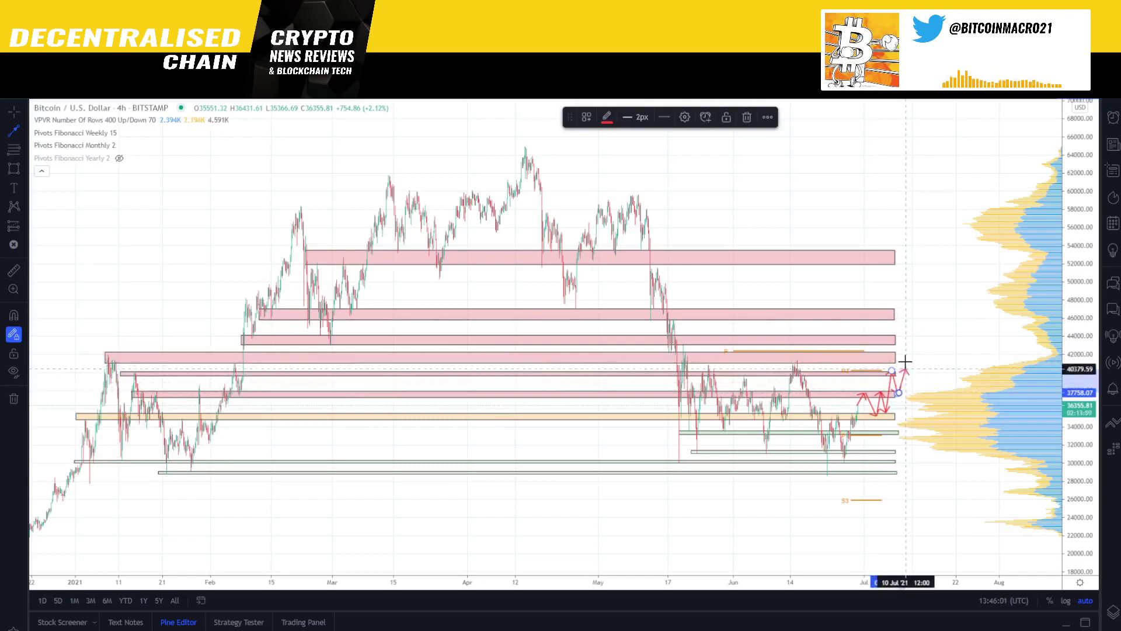
left_click(906, 353)
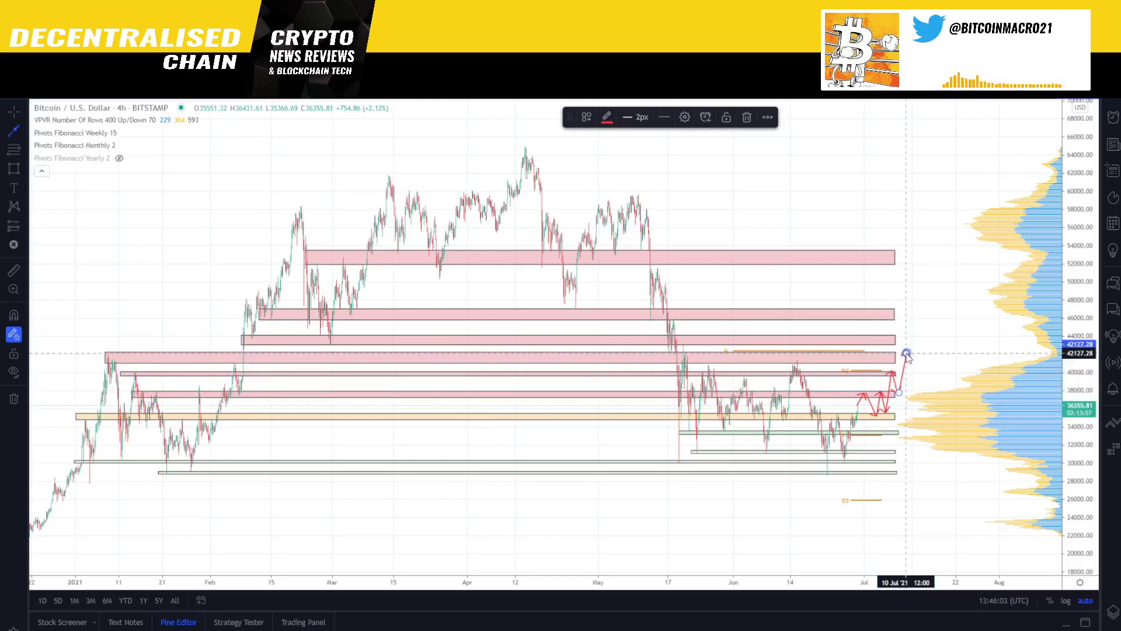
left_click(913, 373)
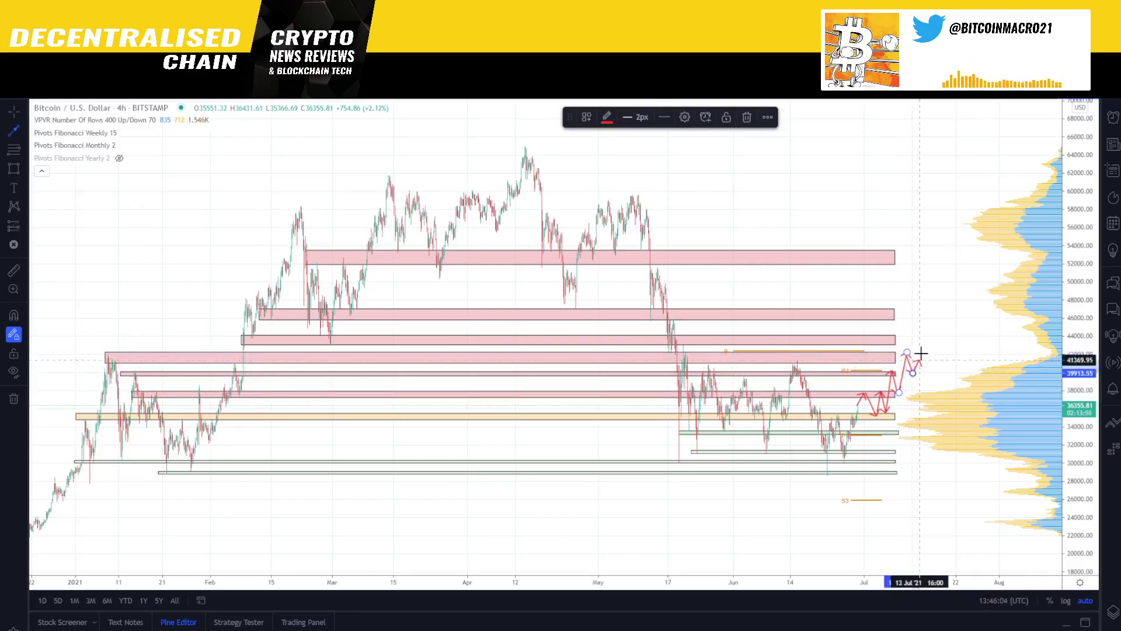
double_click(928, 318)
left_click(907, 328)
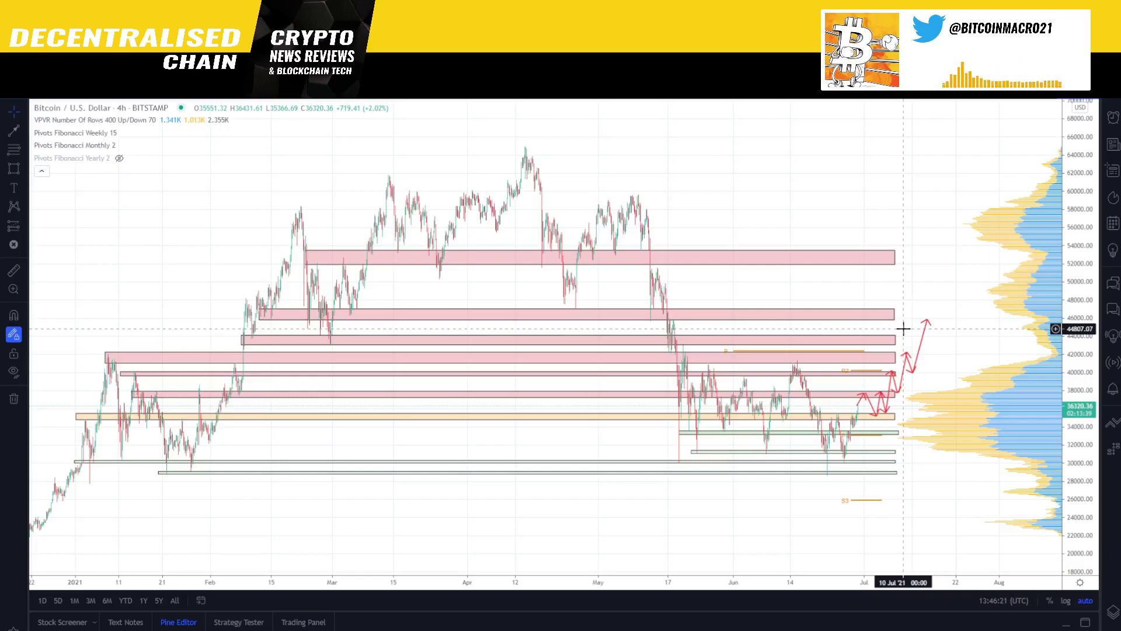
Step: Undo the zigzag projection, then inspect the support levels near 29,000 and 30,000
key("ctrl+z")
key("ctrl+z")
key("ctrl+z")
key("ctrl+z")
key("ctrl+z")
key("ctrl+z")
key("ctrl+z")
key("ctrl+z")
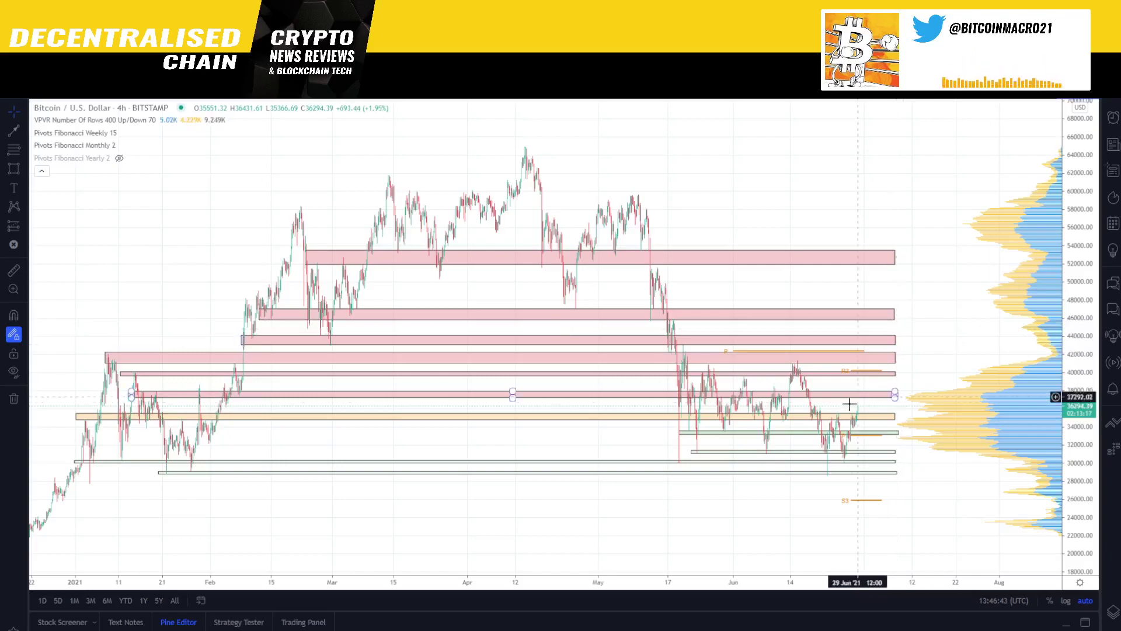
left_click(680, 473)
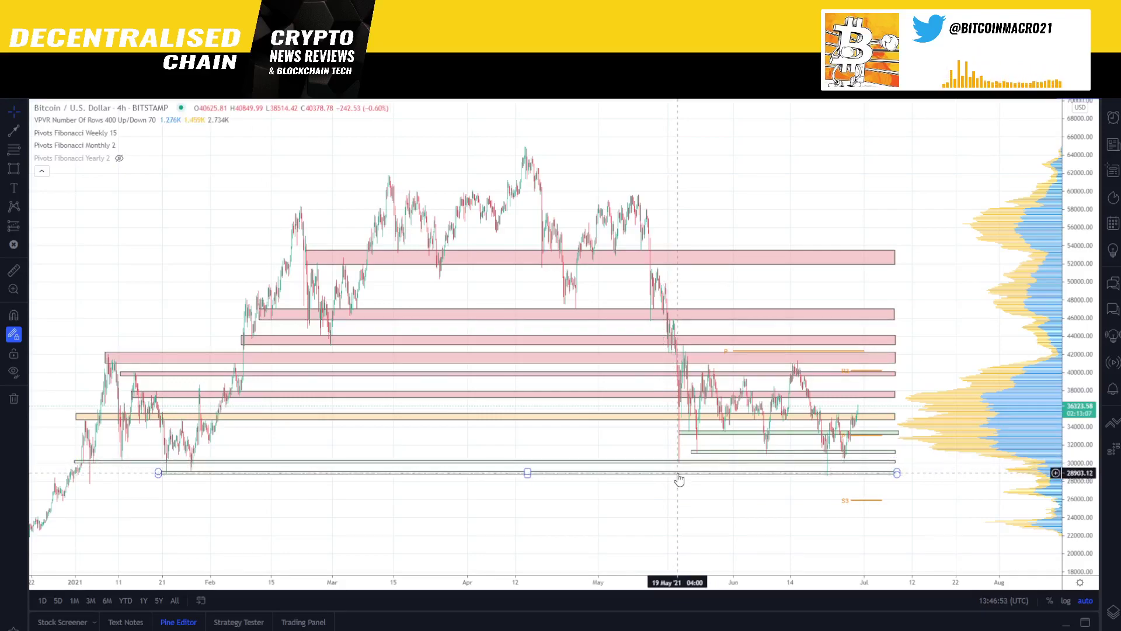
left_click(681, 462)
left_click(679, 467)
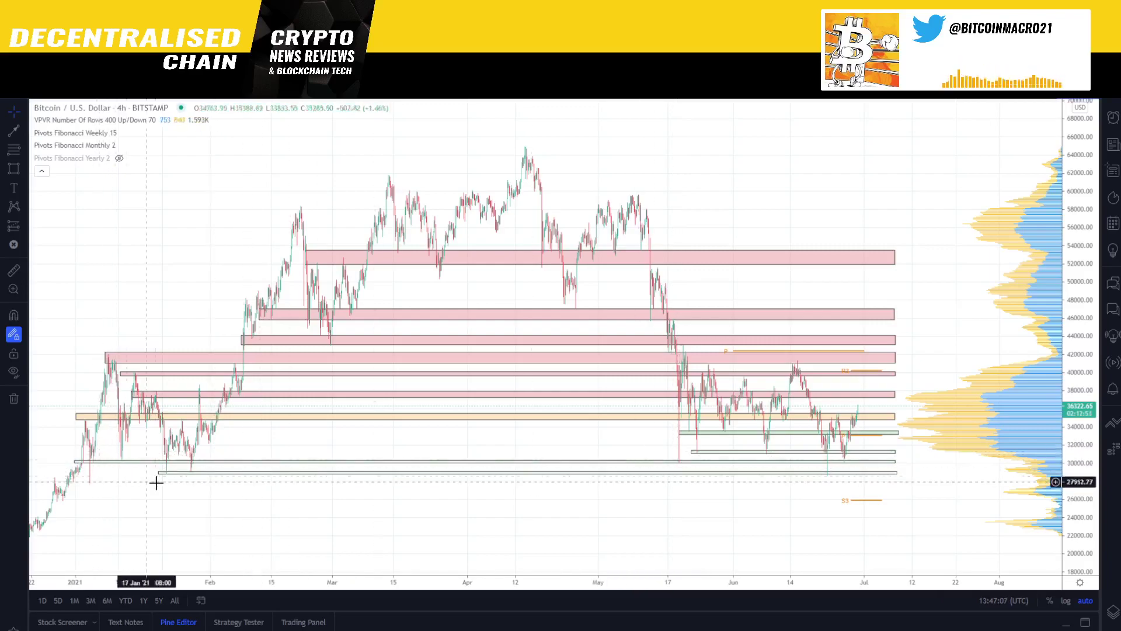
left_click(671, 462)
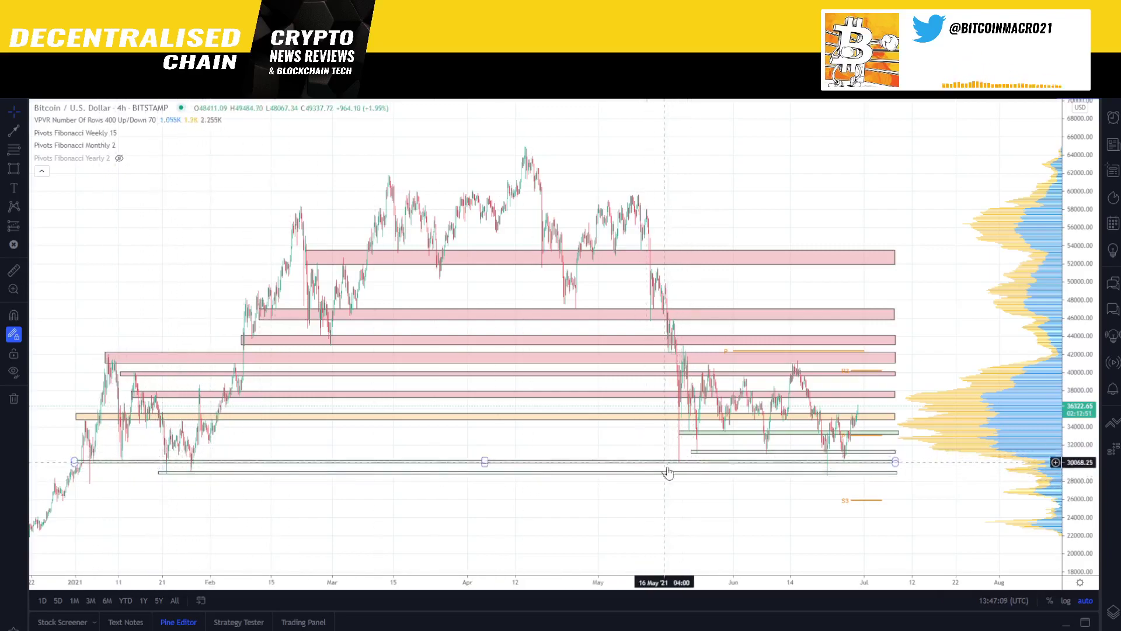
left_click(680, 471)
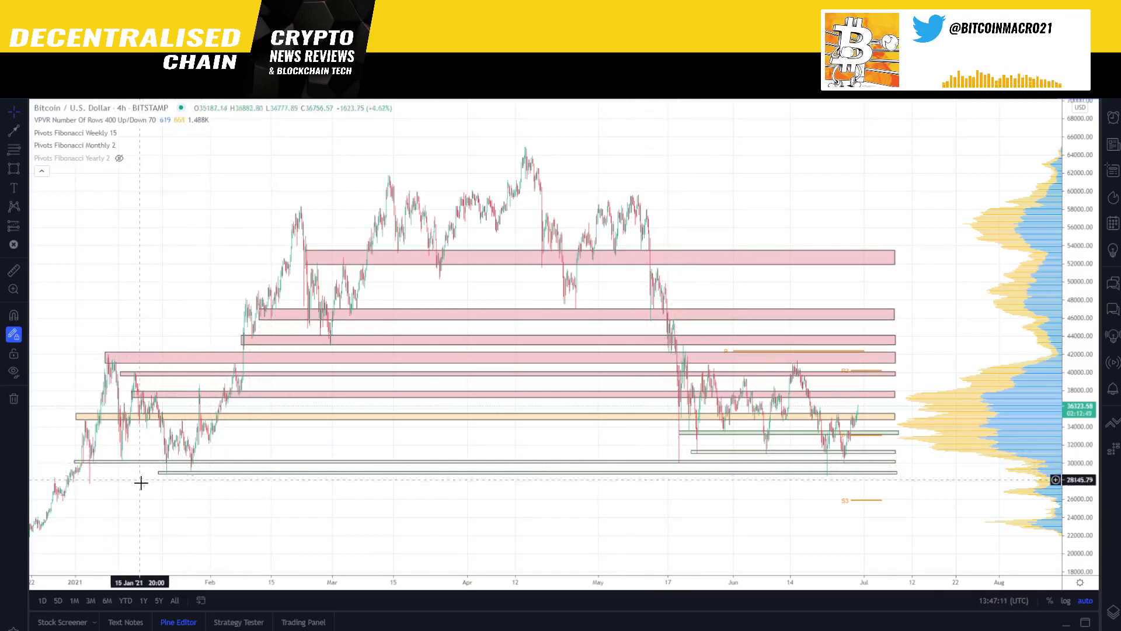
left_click(167, 479)
left_click(170, 473)
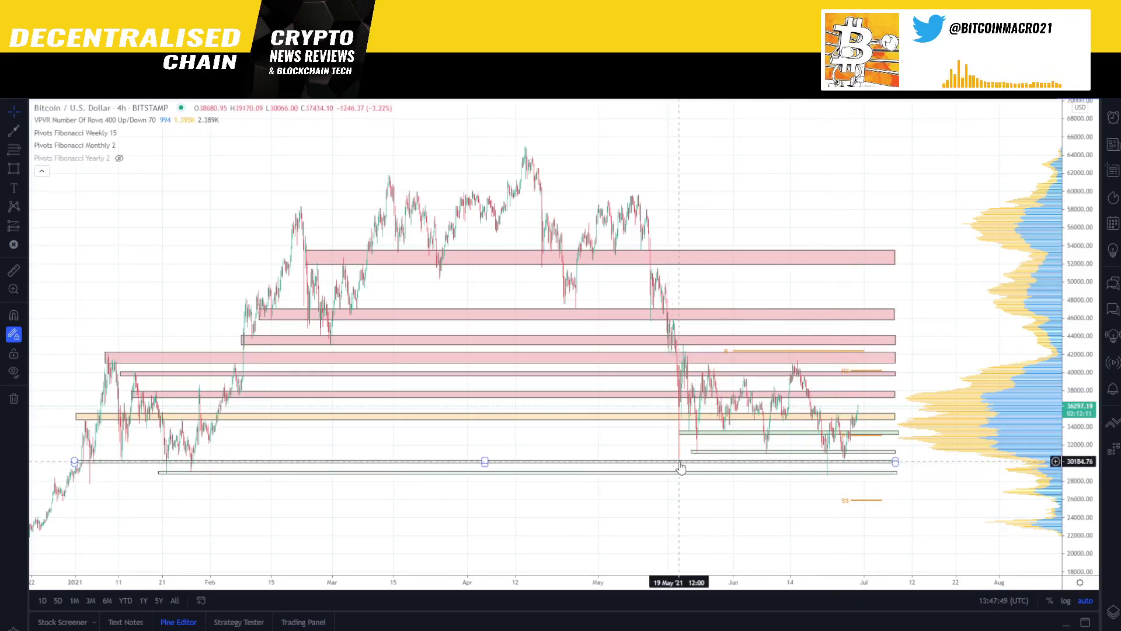
Step: Draw a red trend line near 25,500 to the S3 level and start a zigzag above it
left_click(682, 496)
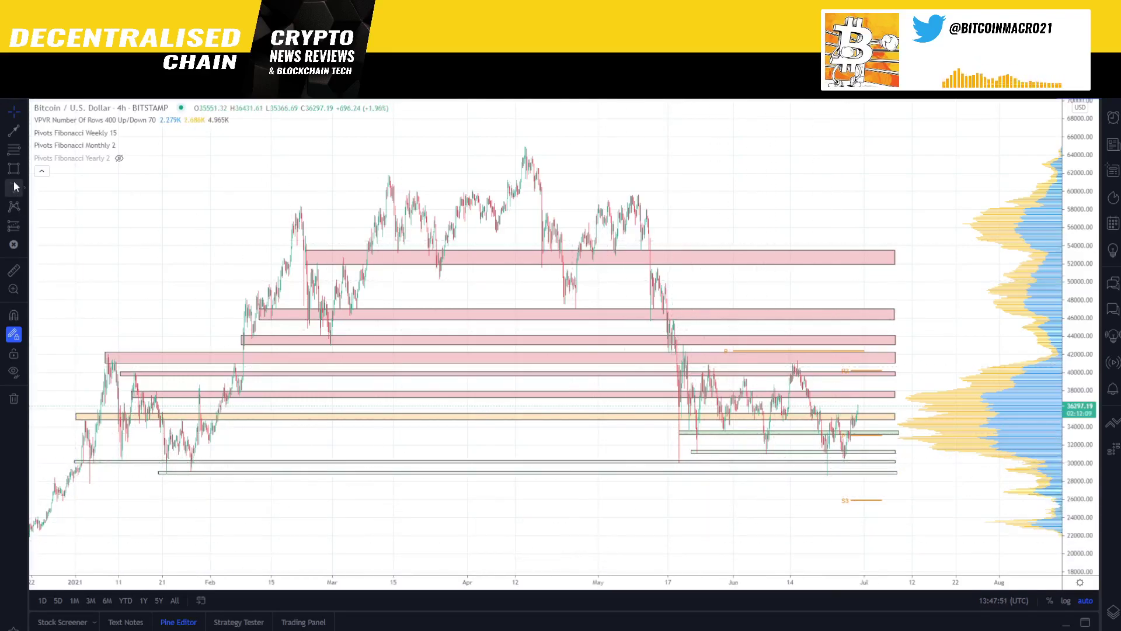
left_click(15, 132)
left_click(692, 507)
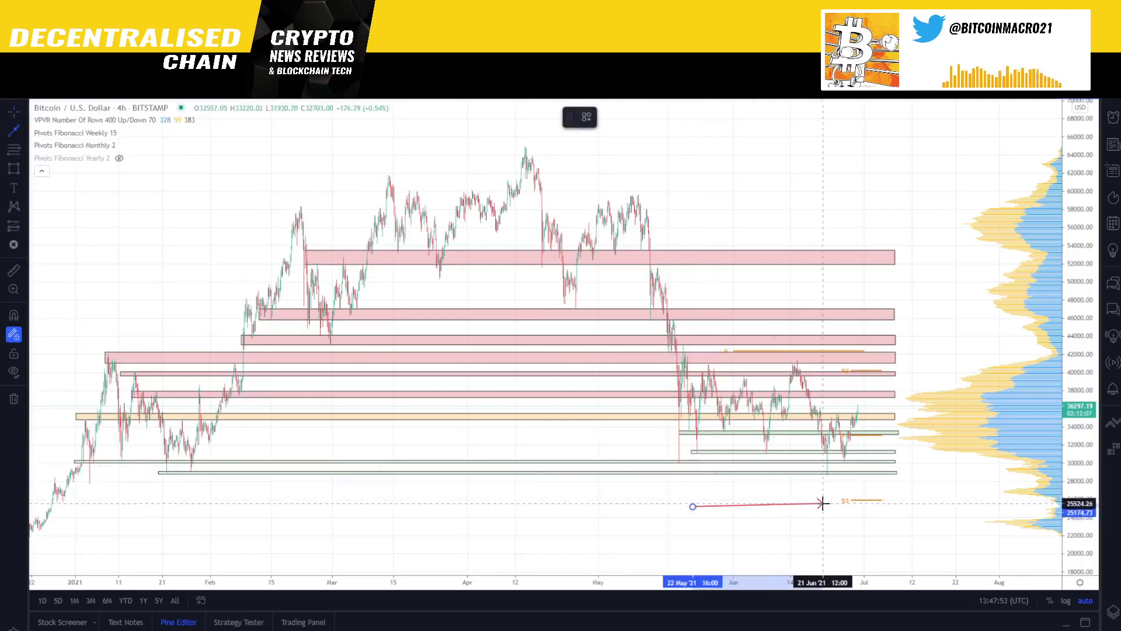
left_click(823, 506)
left_click(709, 484)
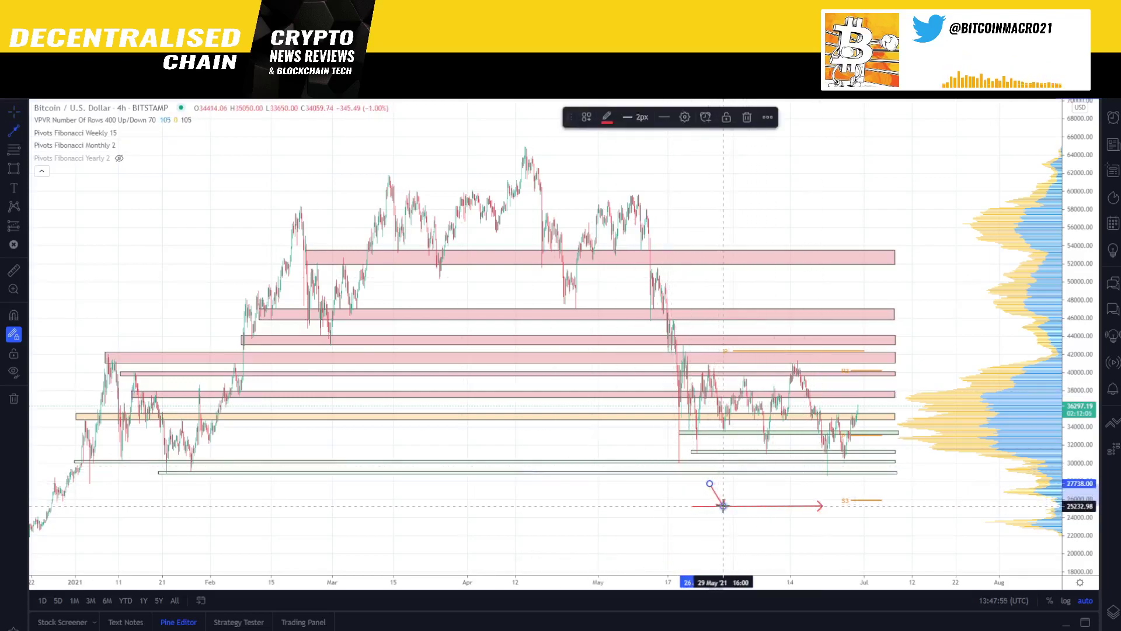
left_click(723, 506)
left_click(723, 506)
left_click(746, 481)
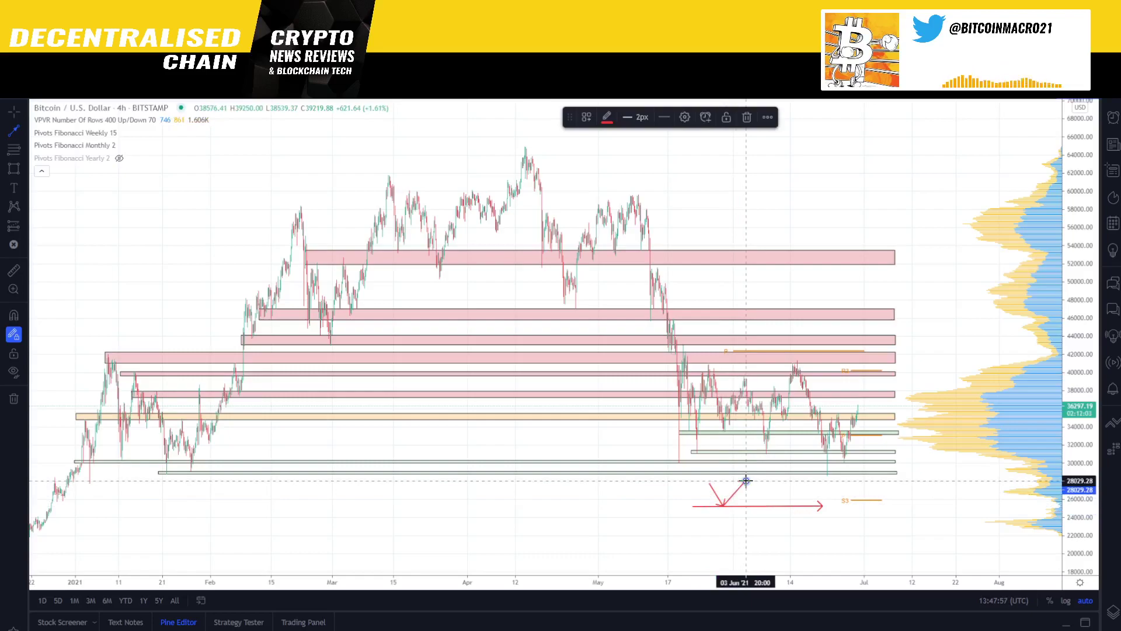
Step: Extend the zigzag through lows up to about 27,700 and 31,000, then undo the sketch
left_click(763, 515)
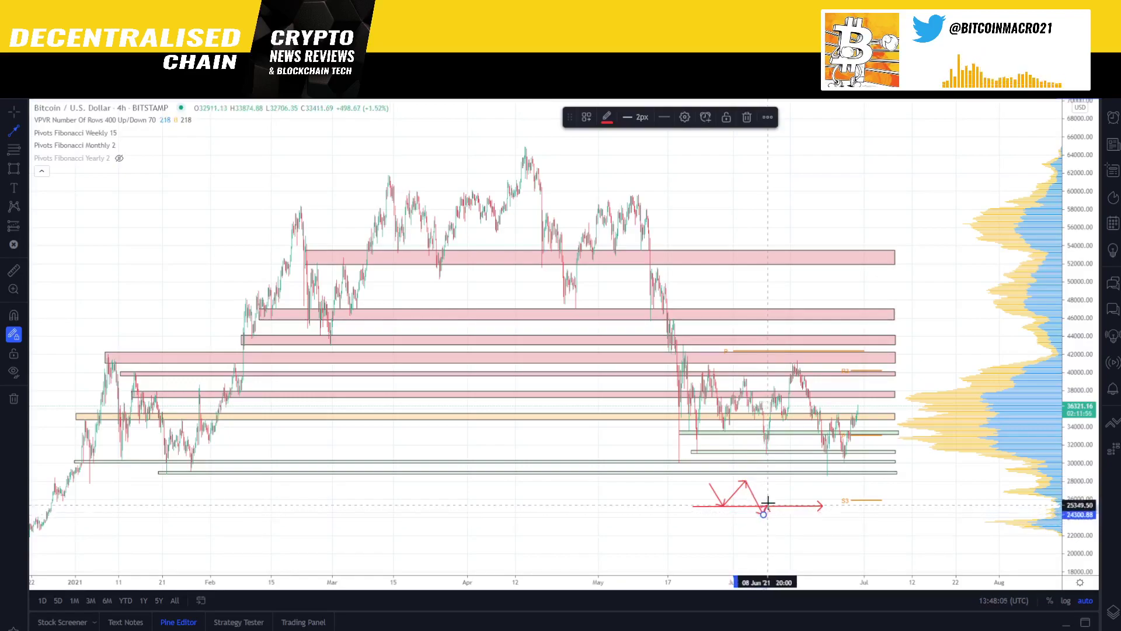
left_click(772, 484)
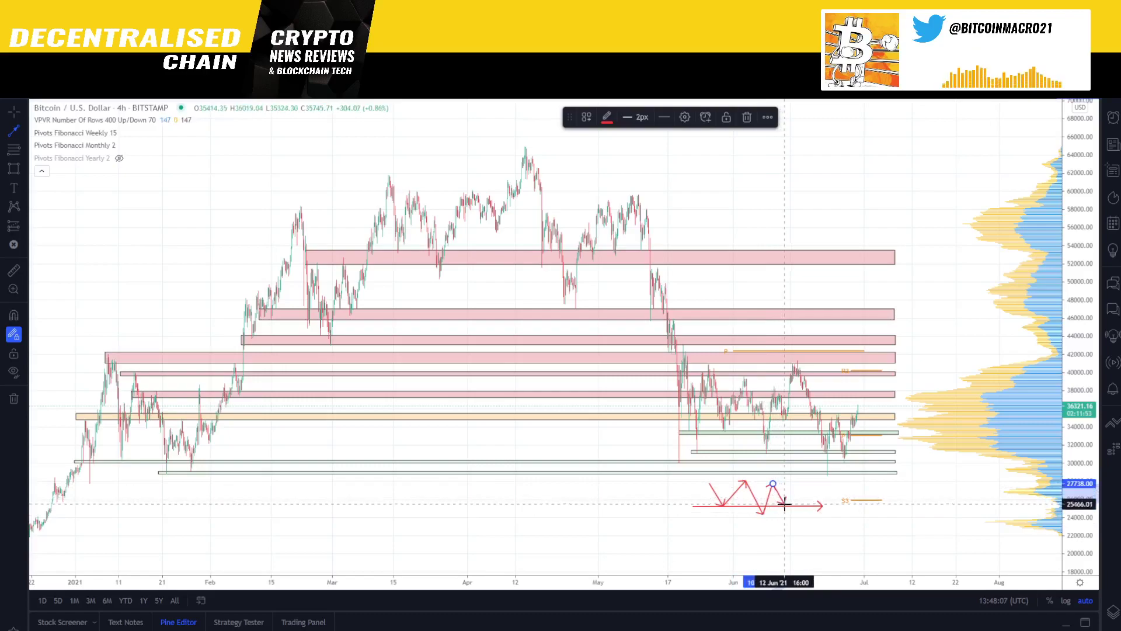
left_click(790, 506)
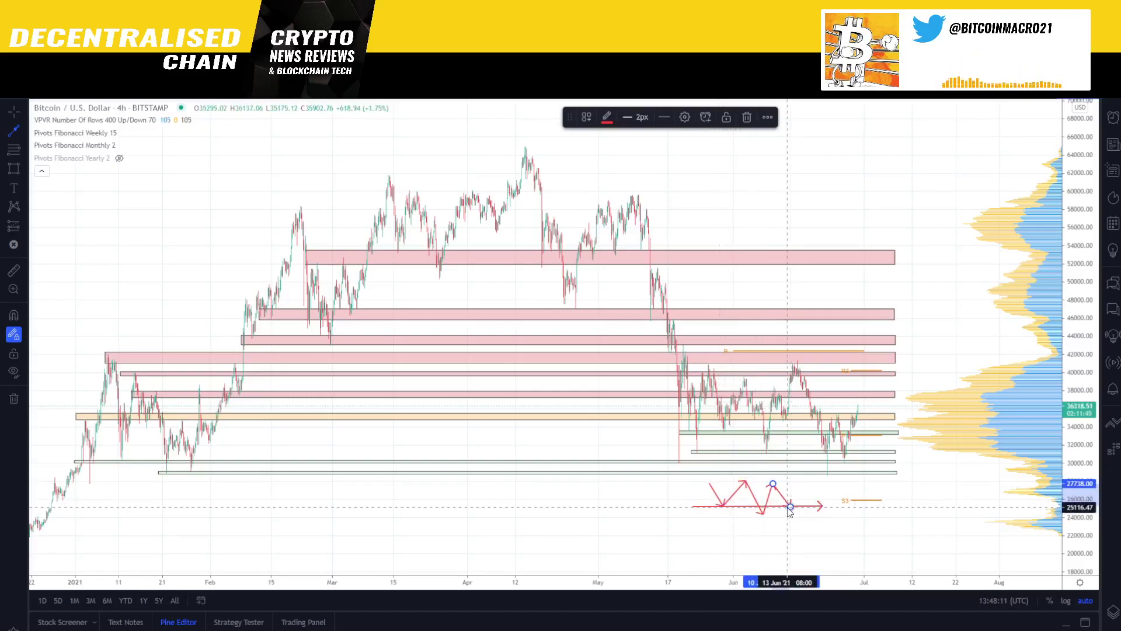
left_click(815, 453)
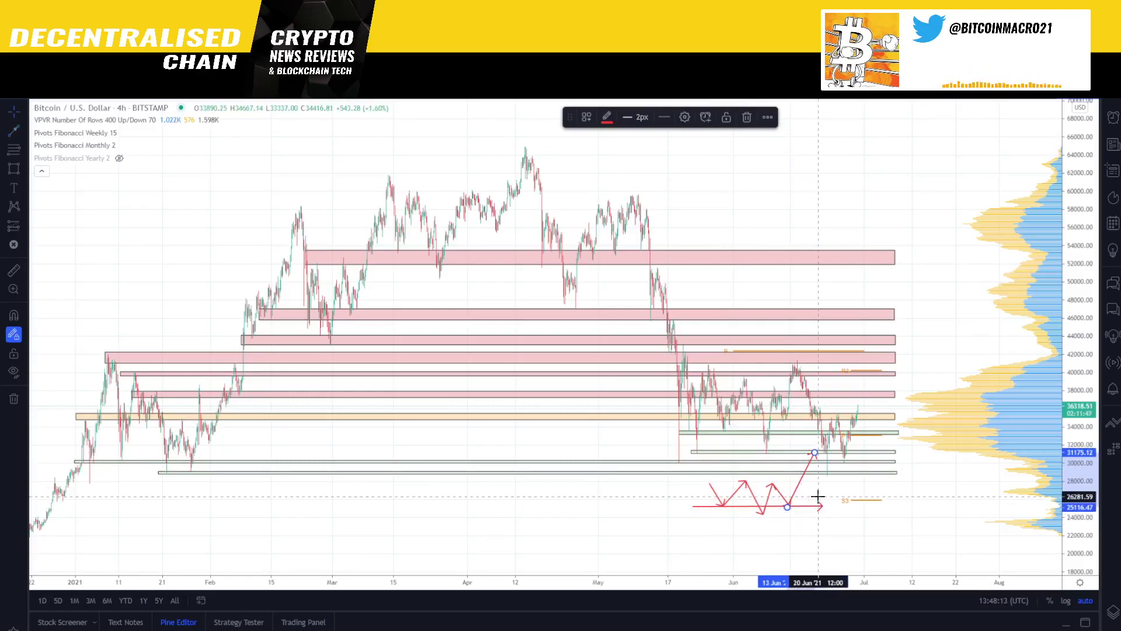
key("ctrl+z")
key("ctrl+z")
key("ctrl+z")
key("ctrl+z")
key("ctrl+z")
key("ctrl+z")
key("ctrl+z")
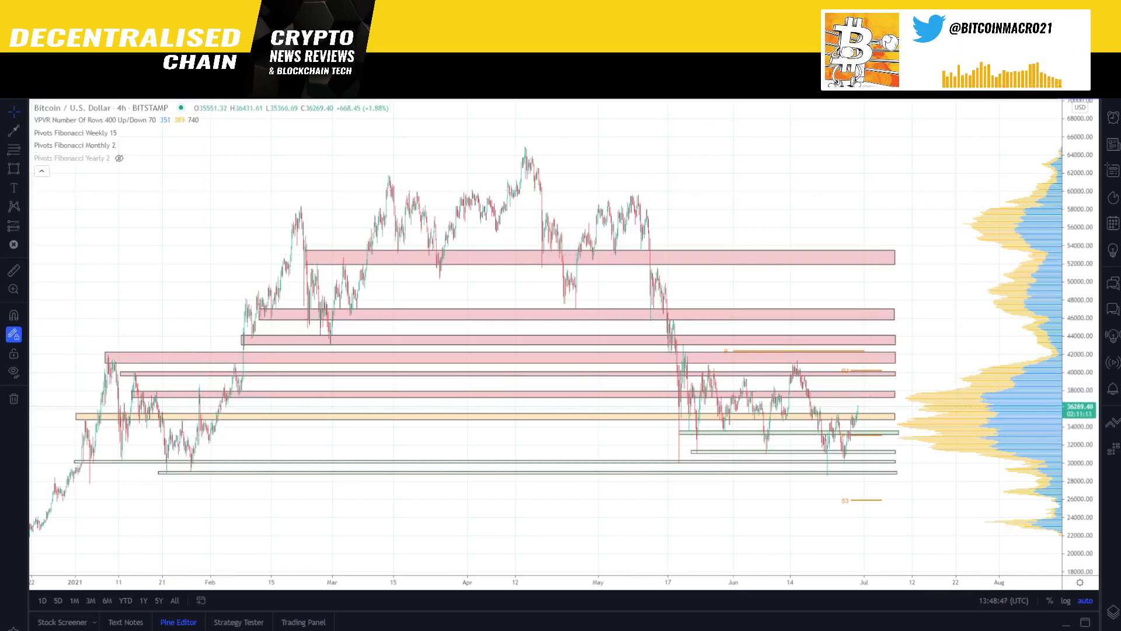
Step: Change the symbol to BTCUSDT and pick Binance's Bitcoin / TetherUS perpetual futures contract
left_click(100, 105)
left_click(447, 233)
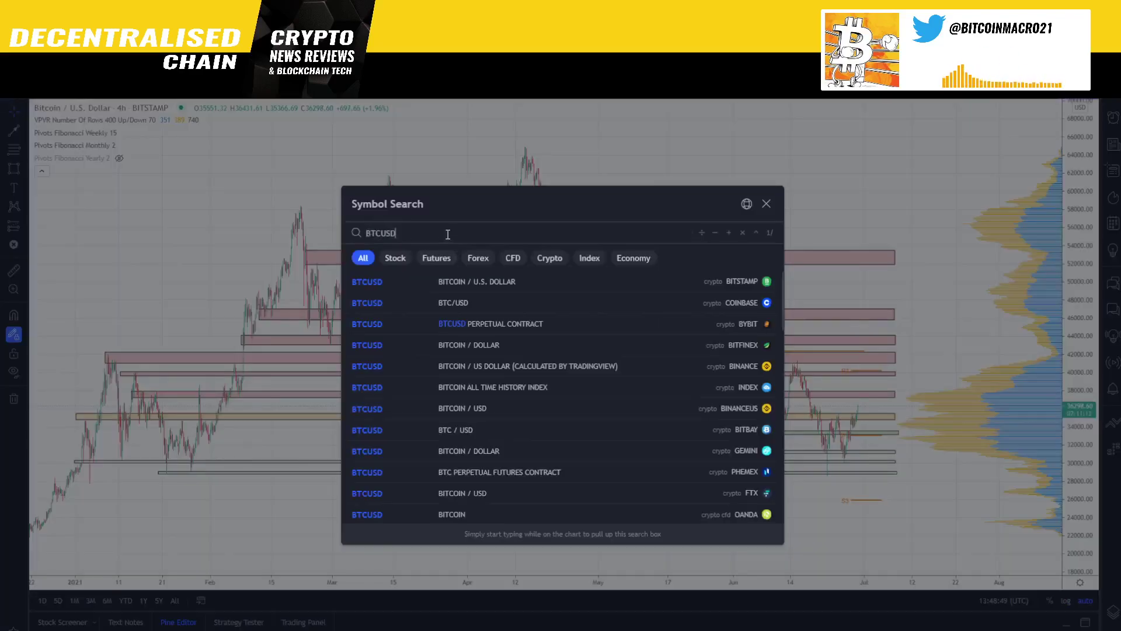
type("T")
key("Down")
key("Return")
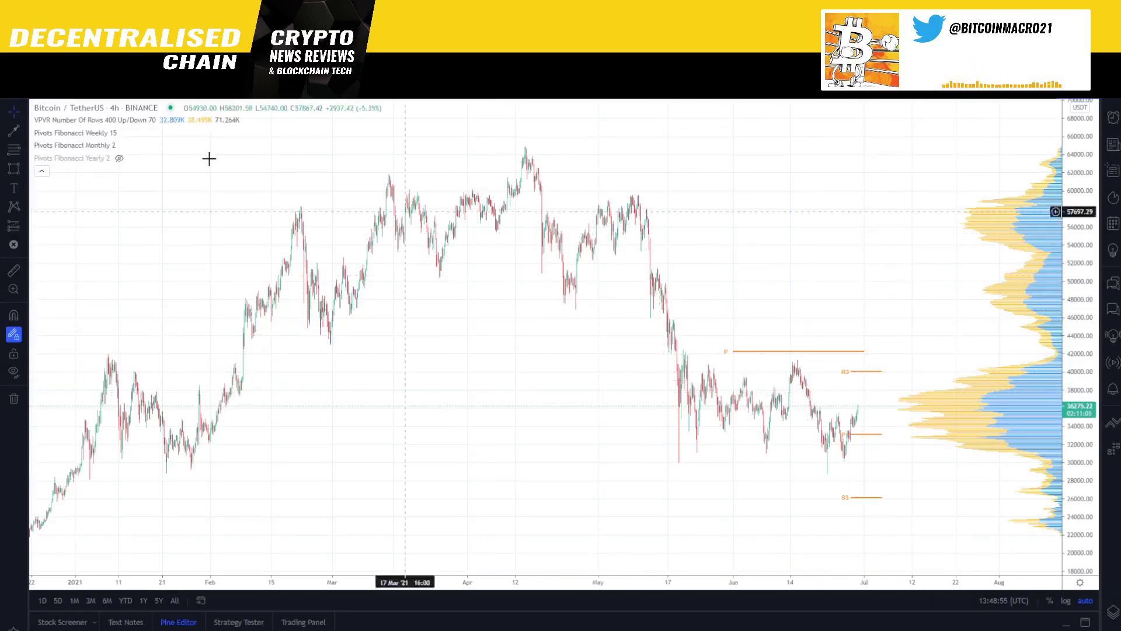
left_click(47, 105)
left_click(443, 233)
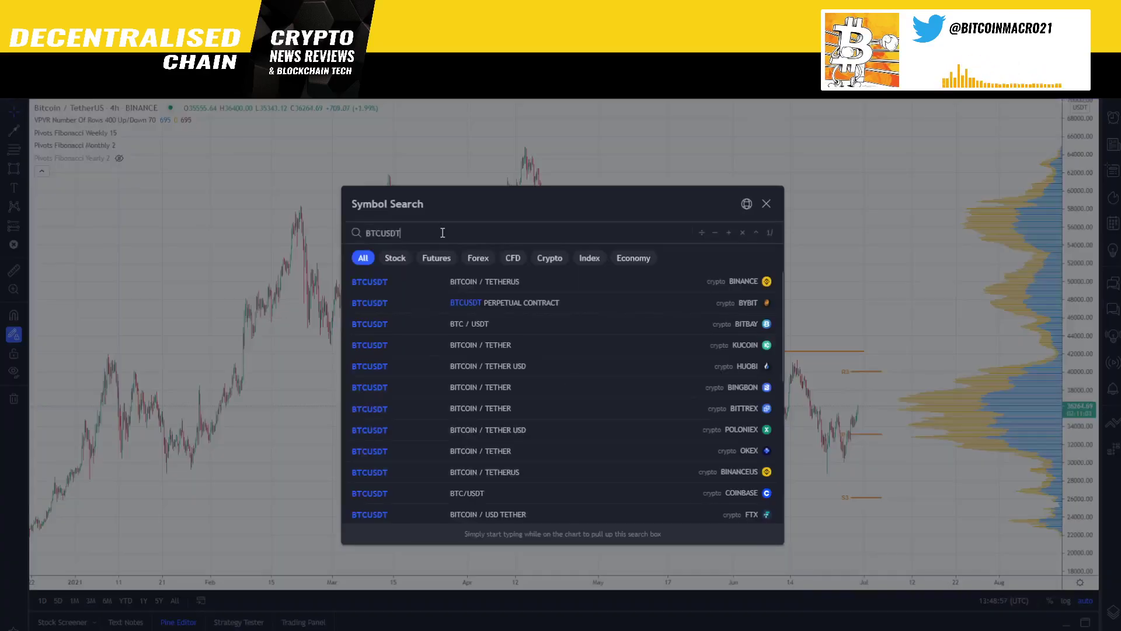
left_click(436, 285)
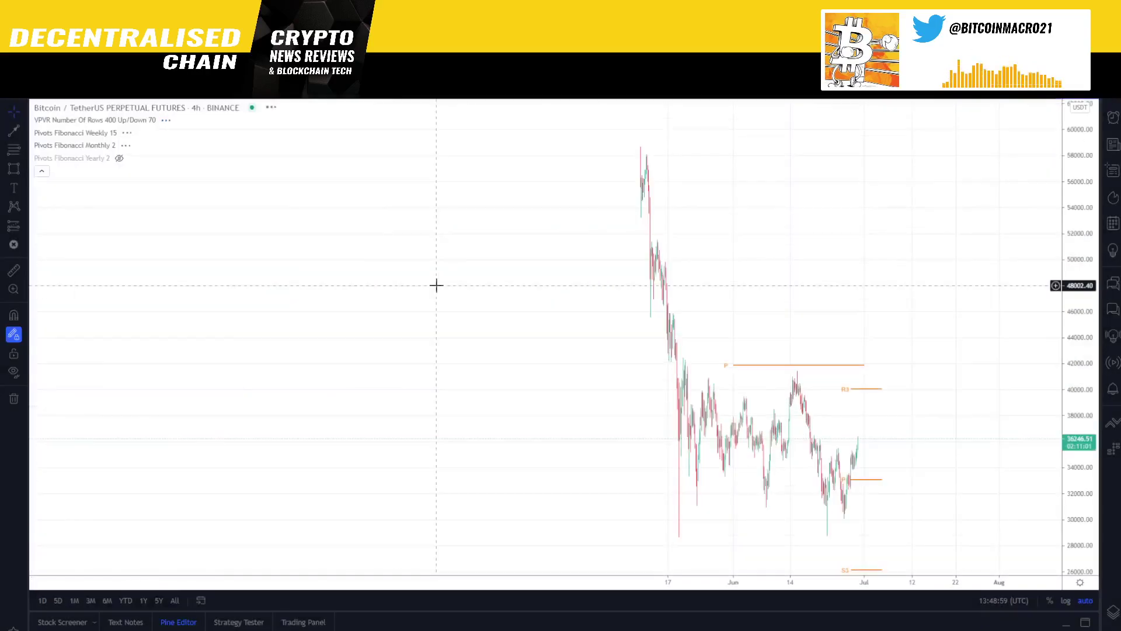
Step: Inspect the latest-candle drawing and the green 29,000 support zone, then zoom out
left_click(862, 408)
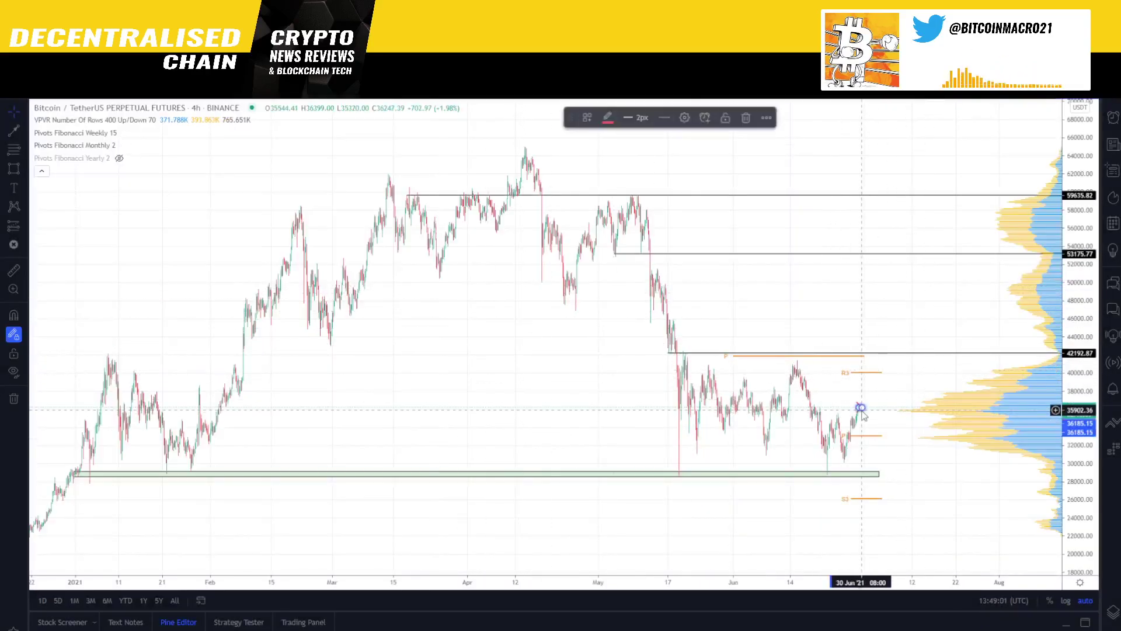
left_click(862, 408)
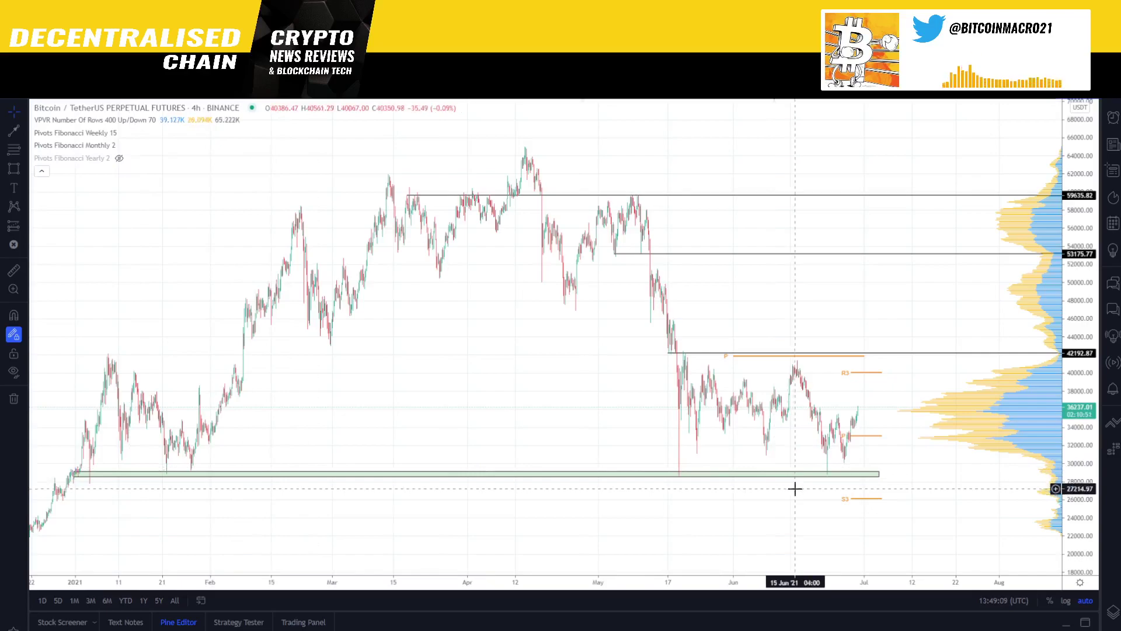
left_click(726, 472)
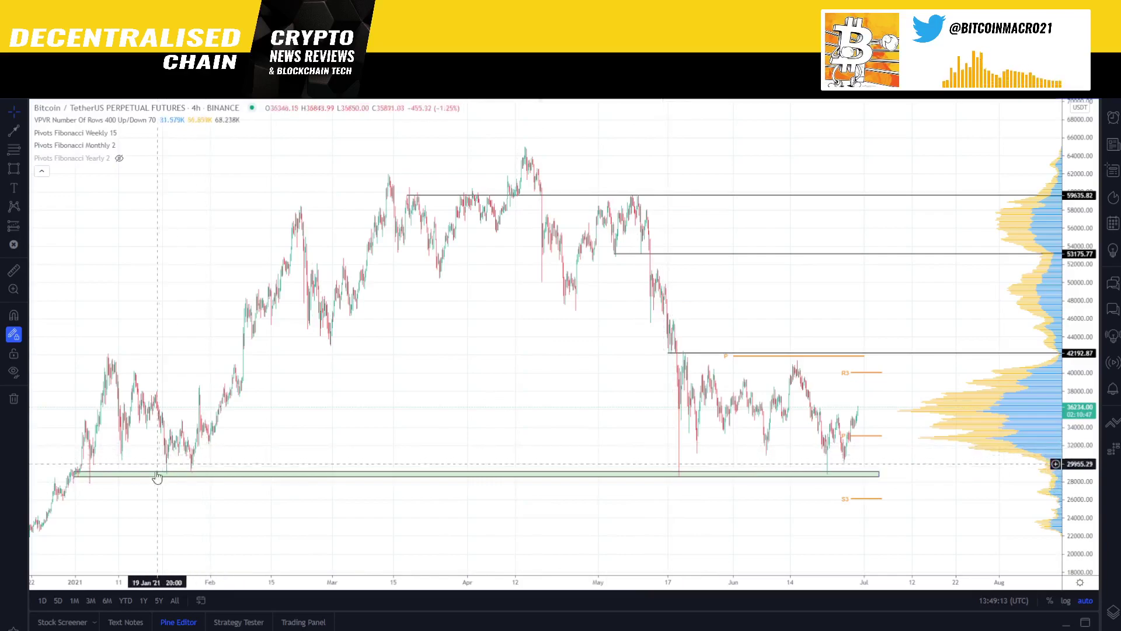
left_click_drag(830, 479, 825, 478)
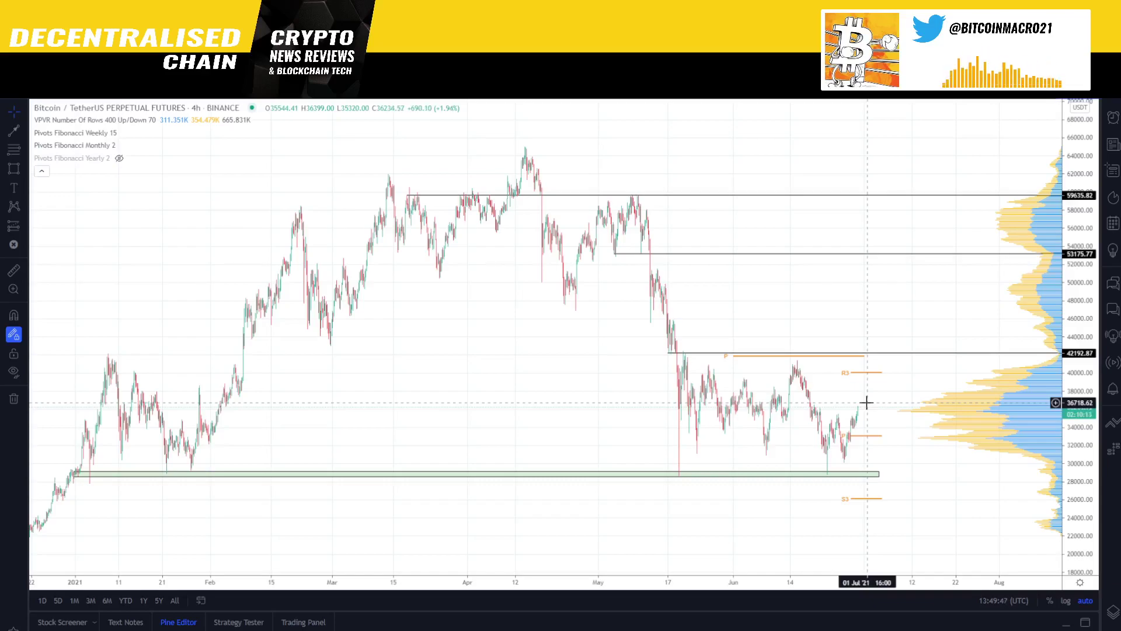
scroll(867, 402, "down", 3)
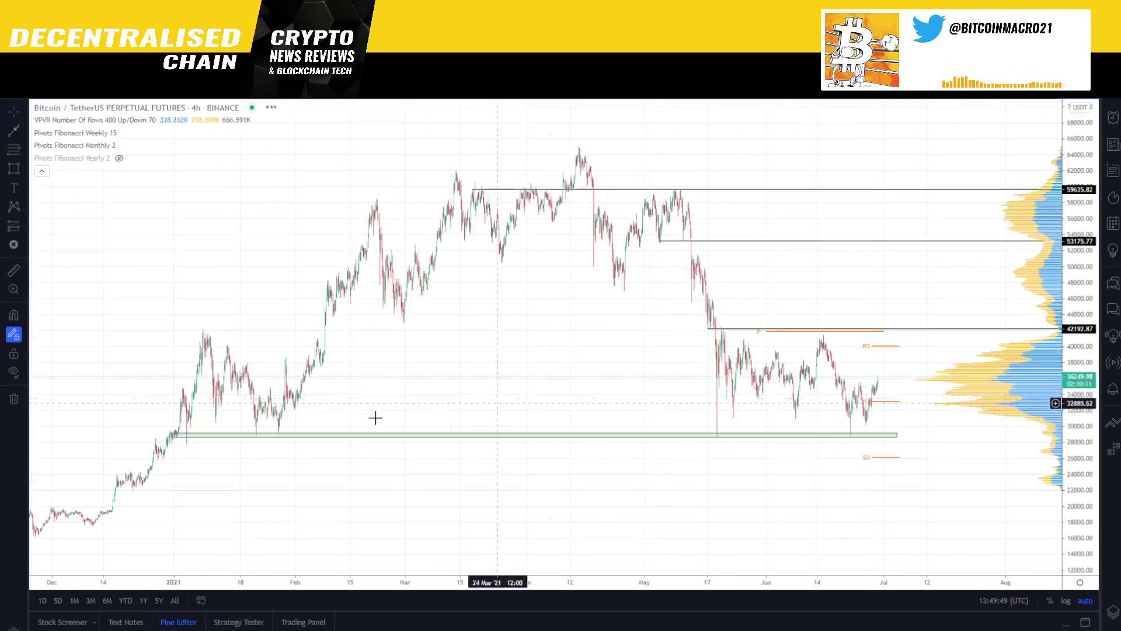
Step: Draw pink rectangle zones across the chart near 24,000 and 19,500, then zoom out
left_click(13, 169)
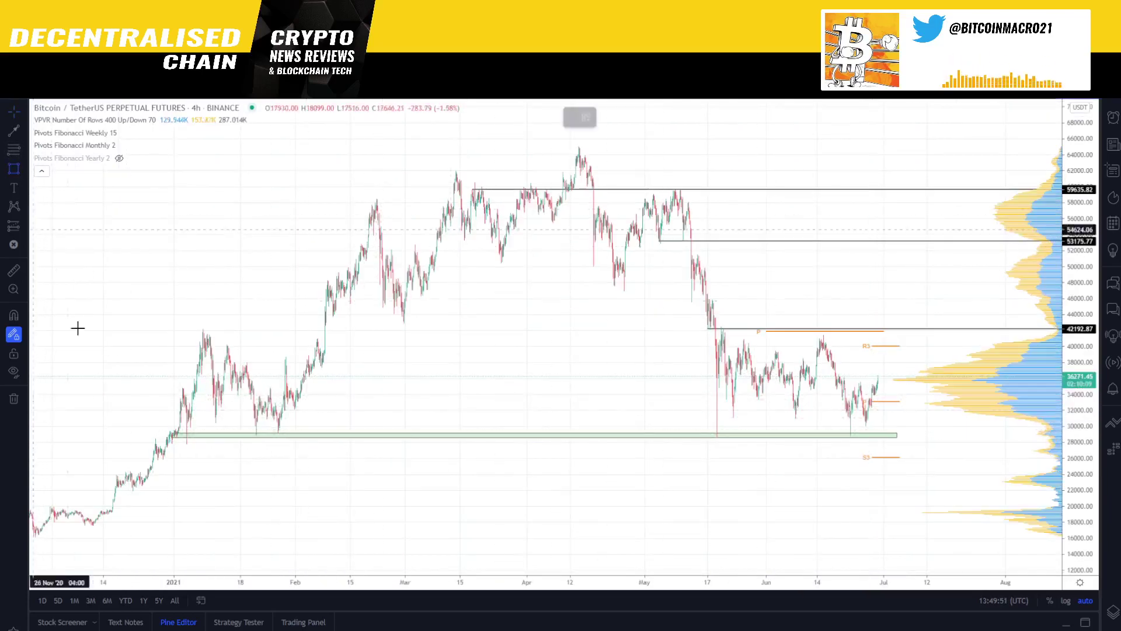
mouse_move(114, 471)
left_mouse_down()
mouse_move(821, 545)
mouse_move(910, 478)
left_mouse_up()
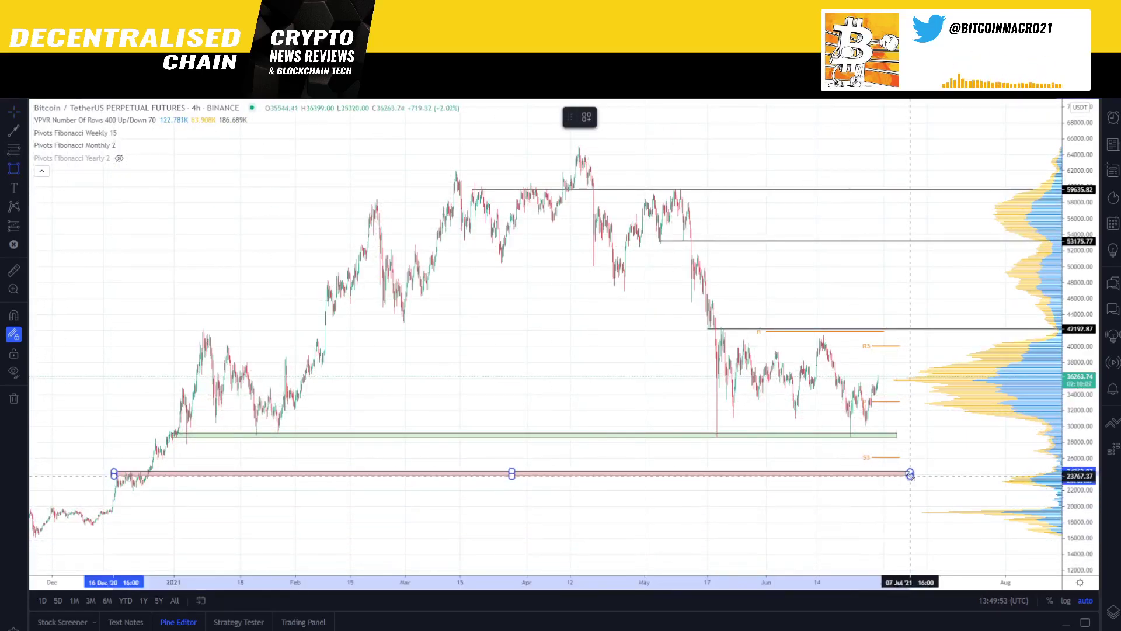
left_click_drag(45, 507, 910, 511)
left_click(928, 480)
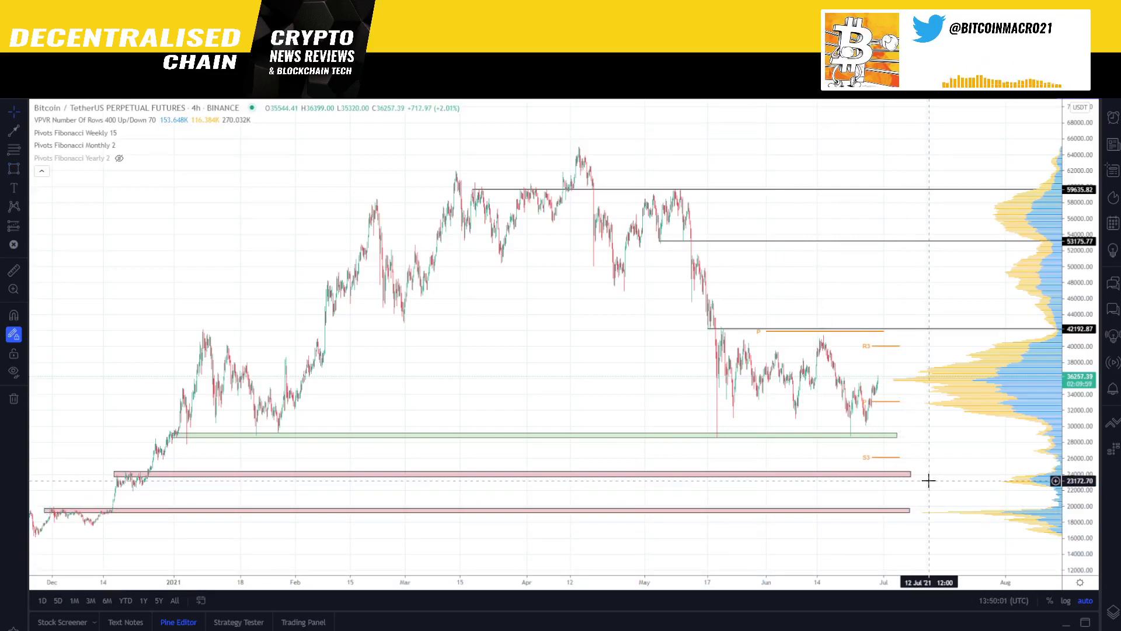
scroll(929, 480, "down", 1)
scroll(901, 488, "down", 1)
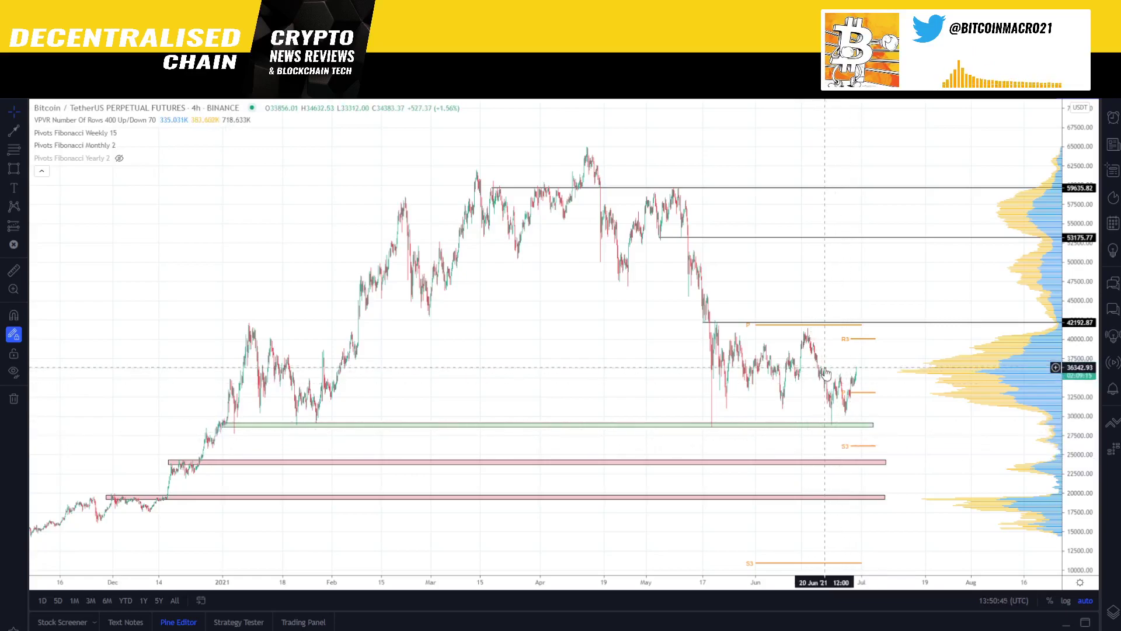
Step: Select and then deselect the green support zone near 29,000 to review it
left_click(829, 426)
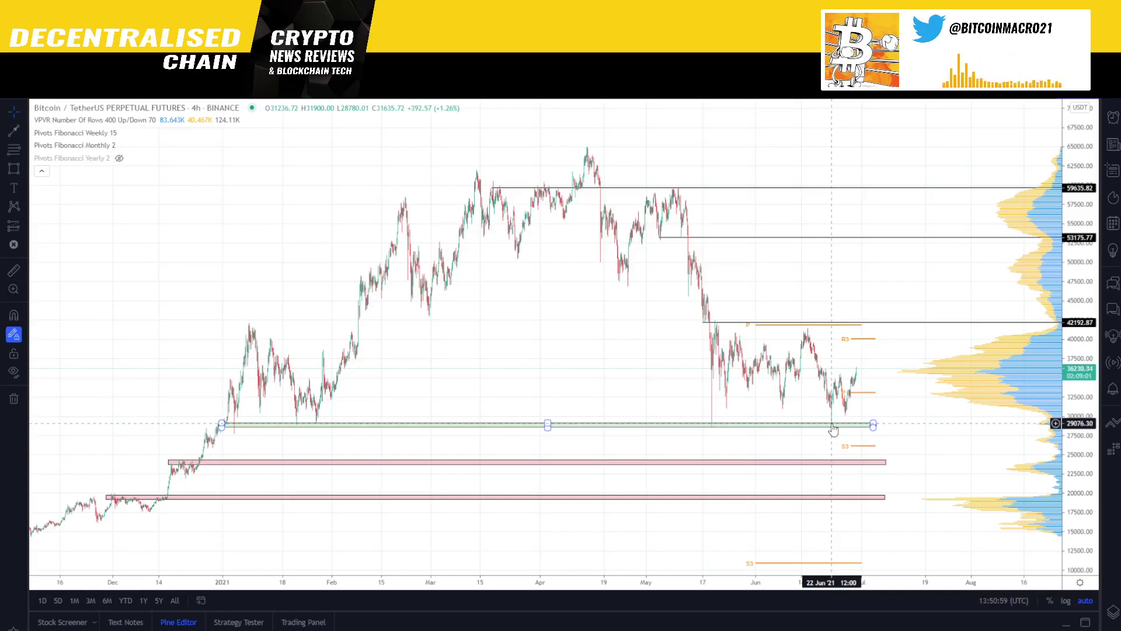
left_click(783, 410)
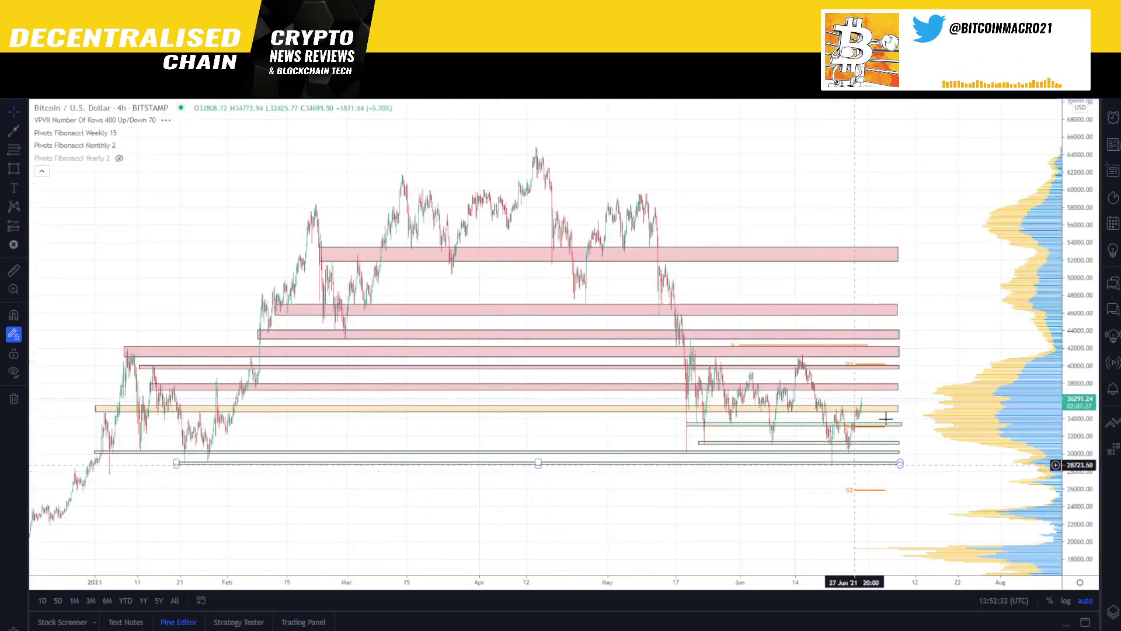
Step: Review the zones near 29,000, 42,000 and 43,000–44,000, and hide the VPVR volume profile
left_click(813, 368)
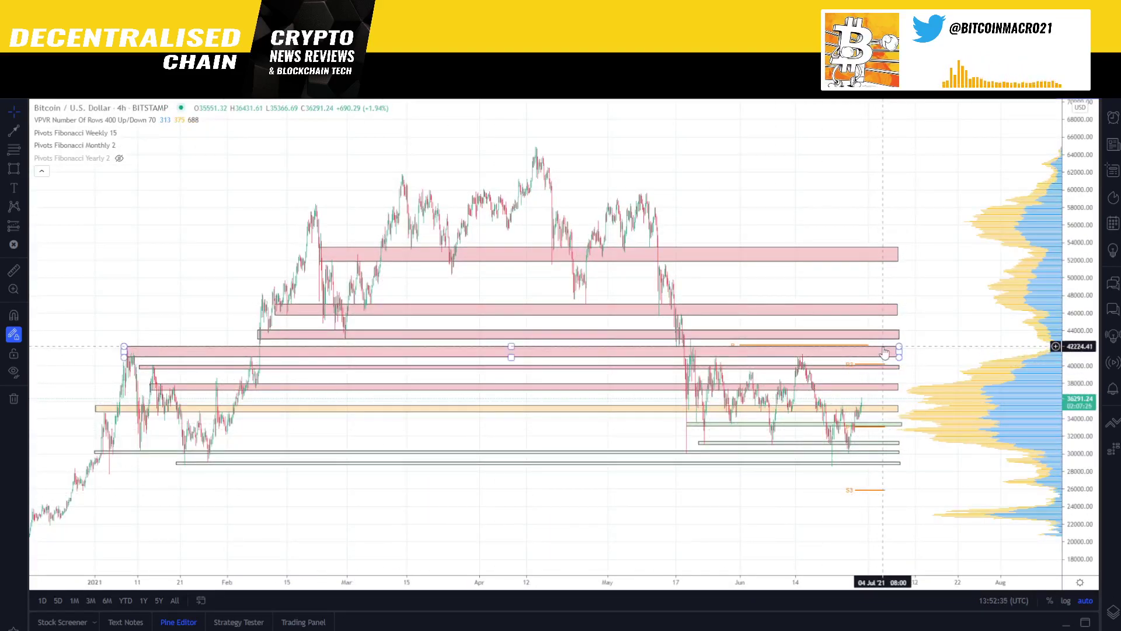
left_click(869, 339)
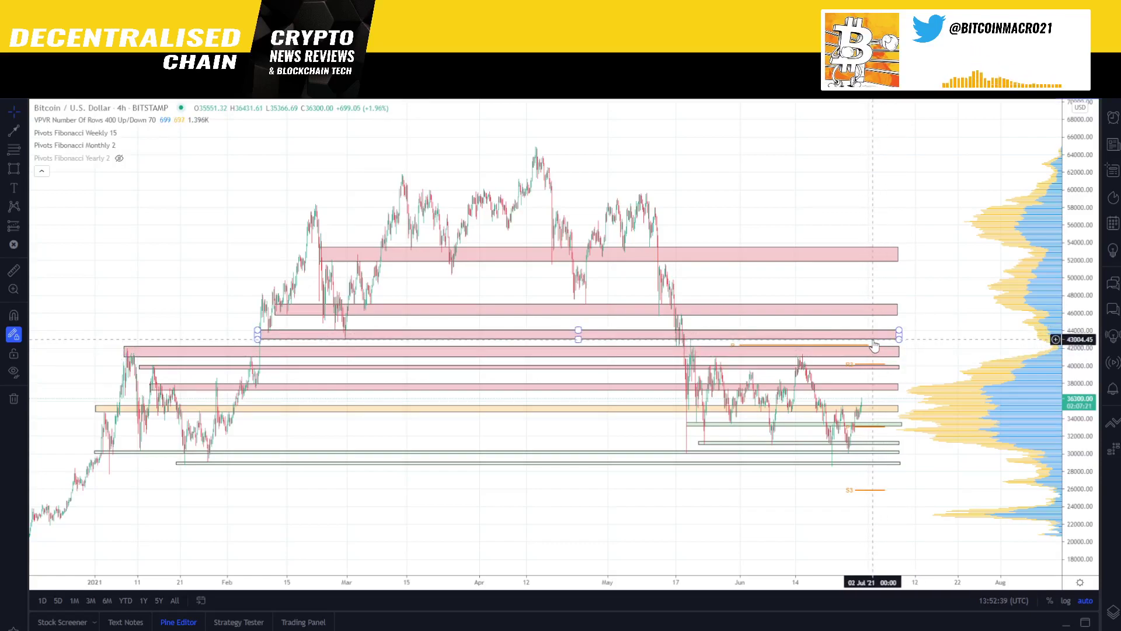
left_click(620, 311)
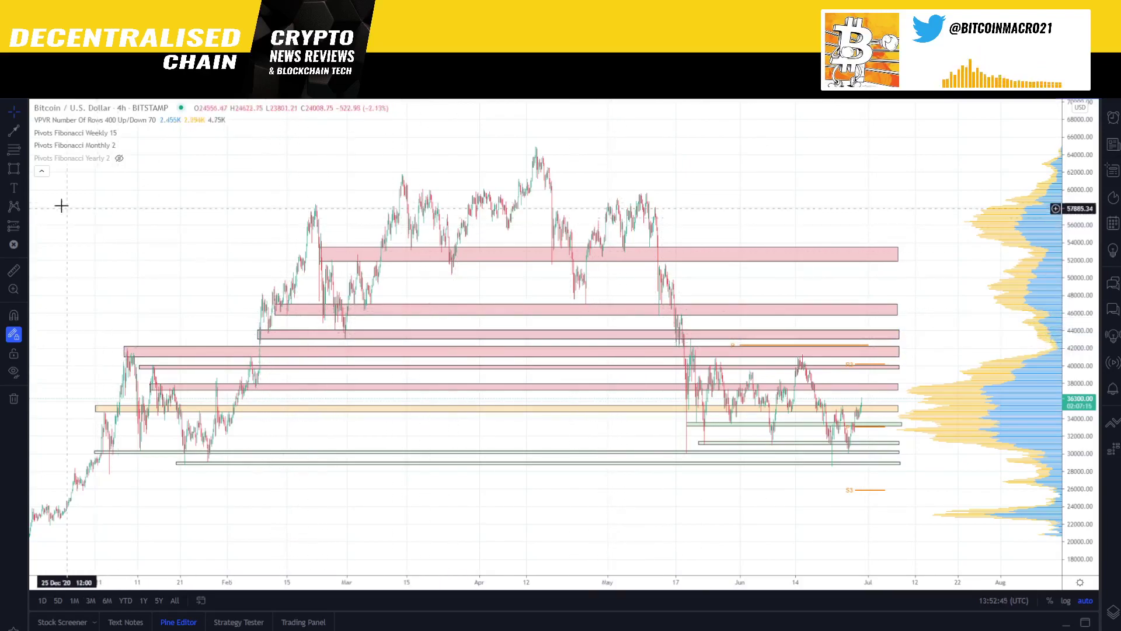
left_click(165, 120)
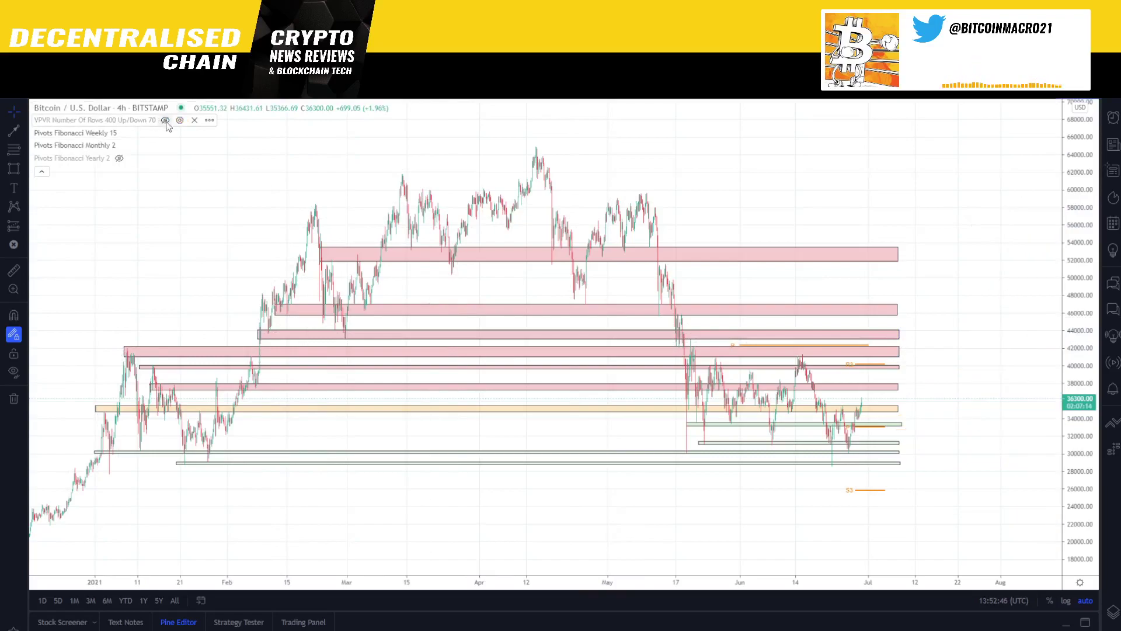
left_click(269, 334)
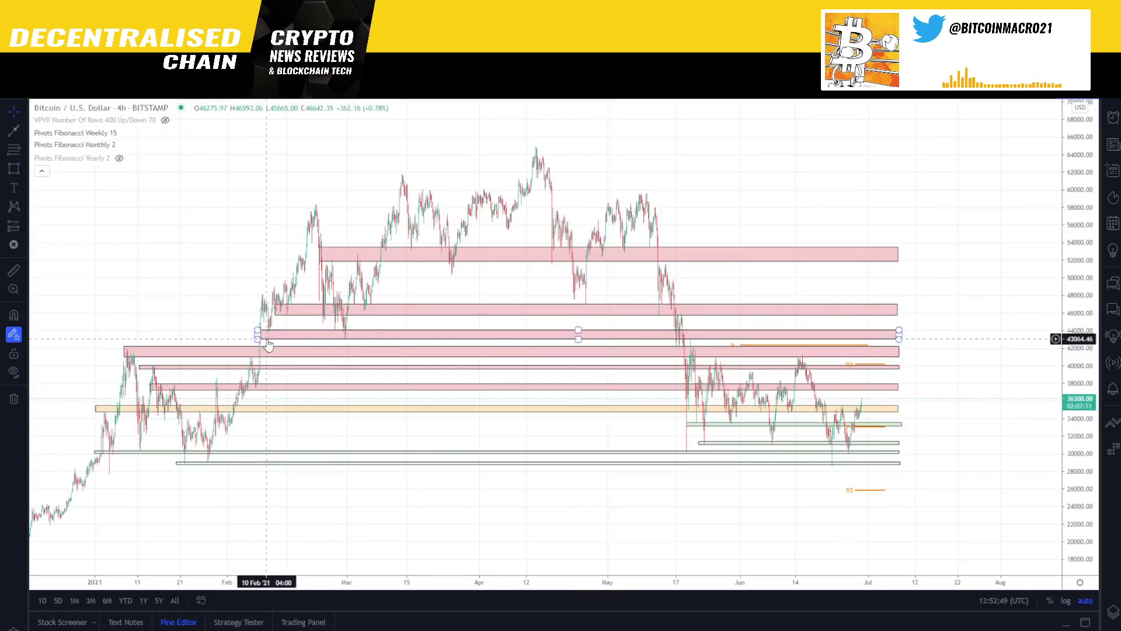
left_click(798, 325)
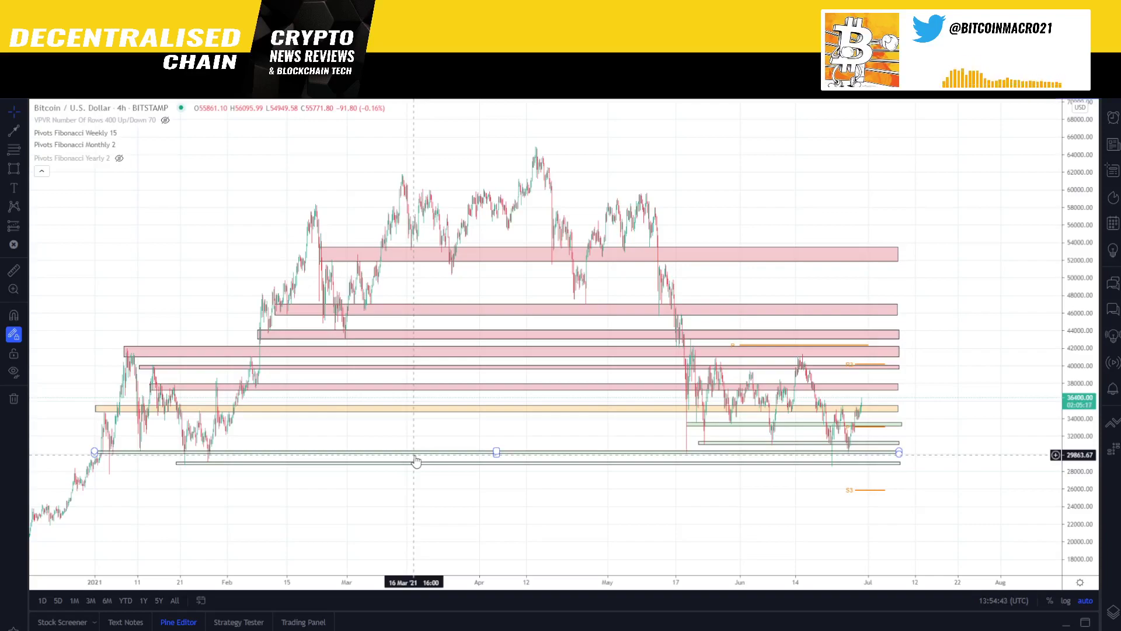
Step: Zoom the Bitcoin chart out to November 2020, then bring up Symbol Search
scroll(416, 462, "down", 5)
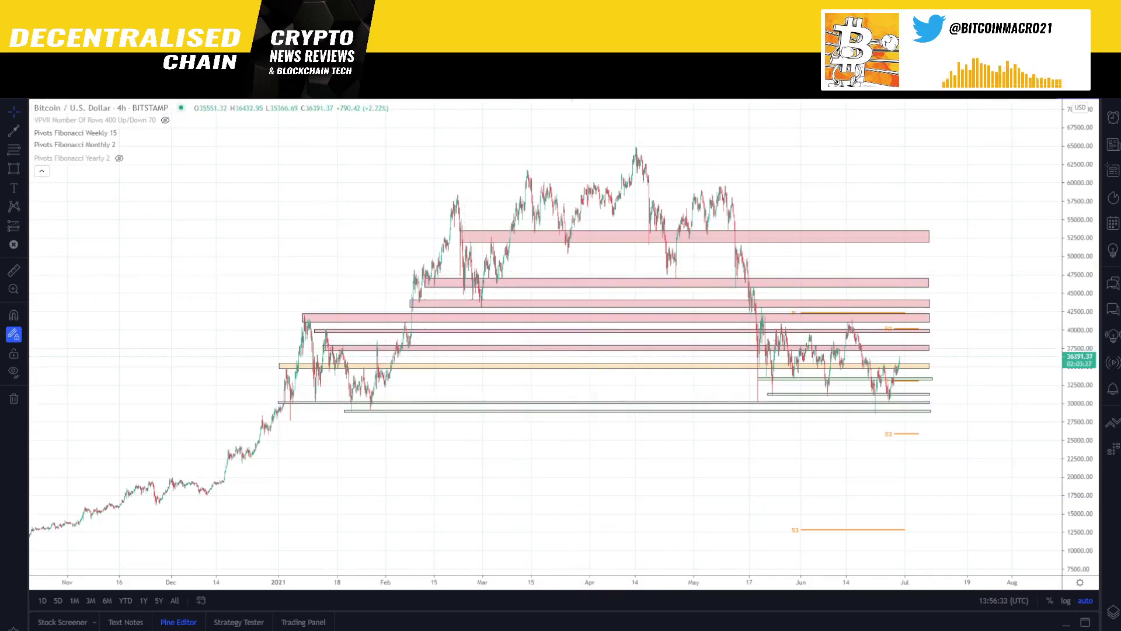
left_click(56, 108)
Step: Search for TOTAL and chart the CRYPTOCAP TOTAL Crypto Total Market Cap index
type("TOTAL")
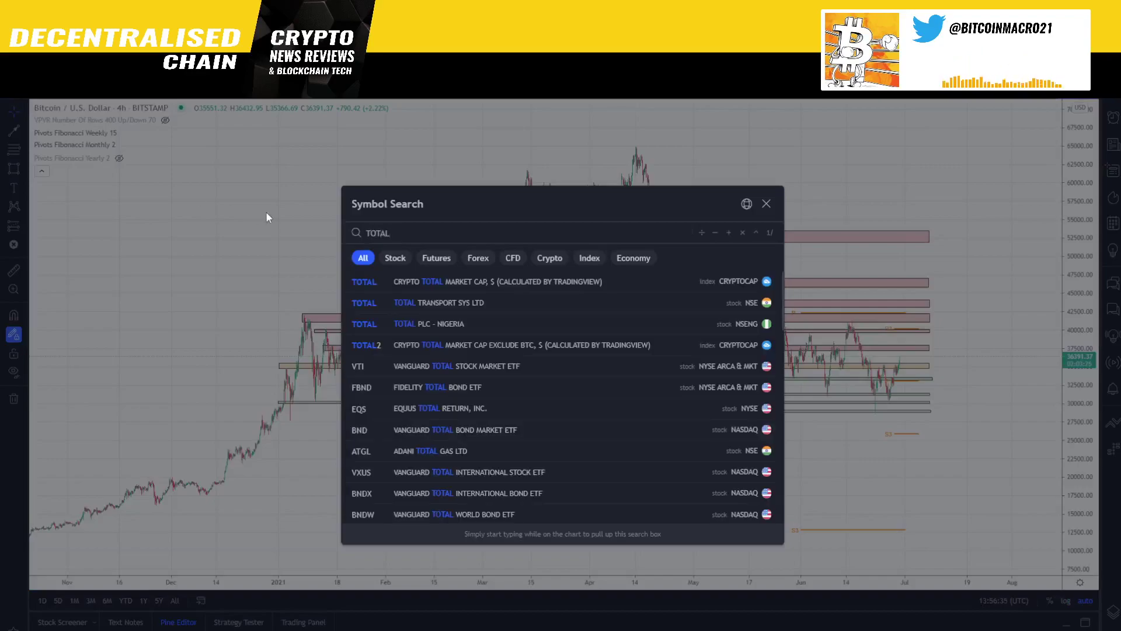
left_click(438, 278)
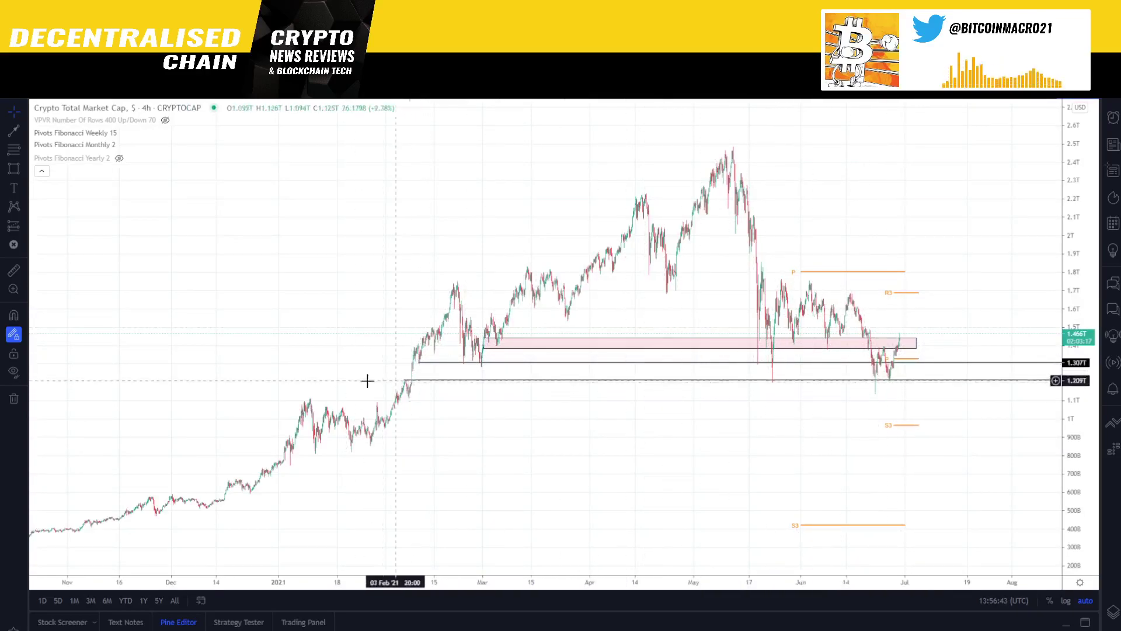
Step: Draw a pink rectangle zone at about 1.065T–1.111T from the January high to mid-July
left_click(13, 169)
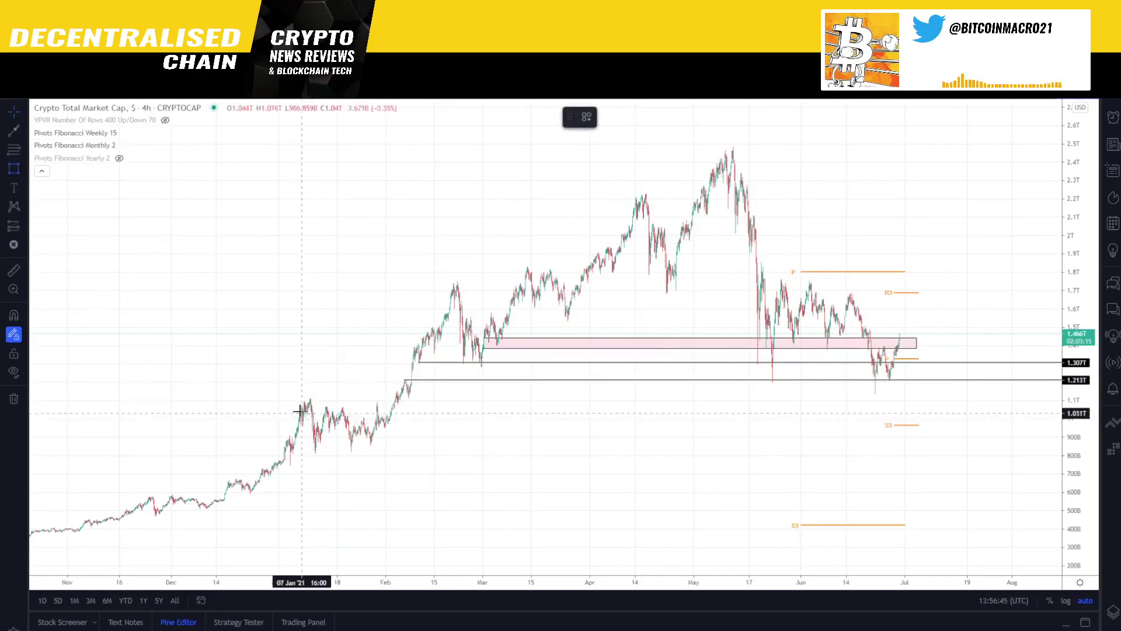
mouse_move(301, 406)
left_mouse_down()
mouse_move(727, 382)
mouse_move(771, 398)
mouse_move(958, 402)
left_mouse_up()
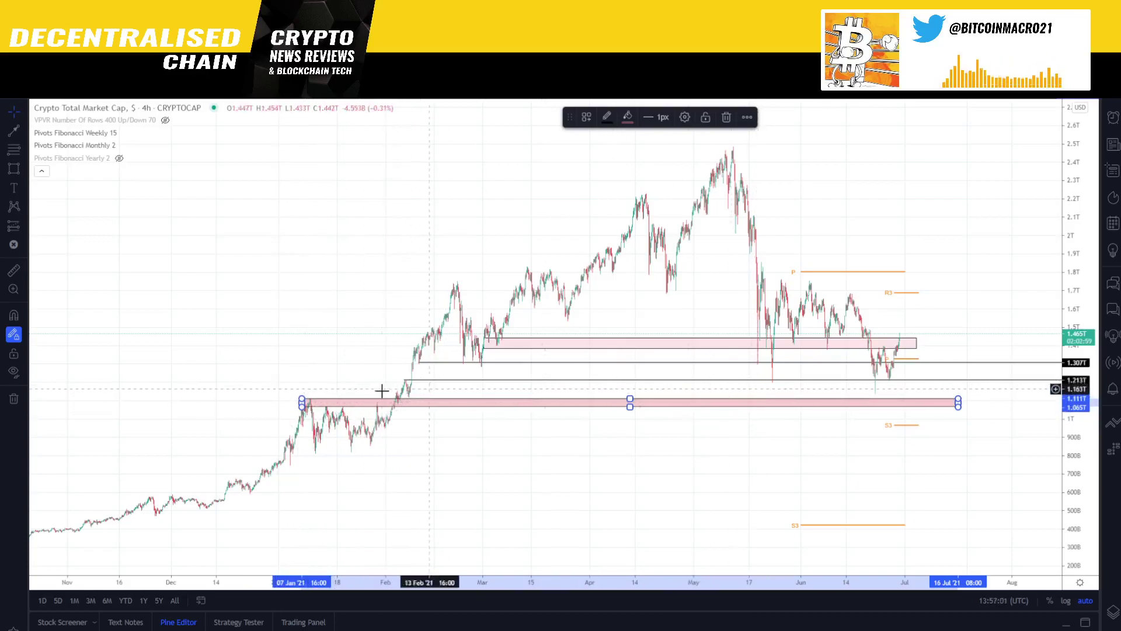
left_click(408, 380)
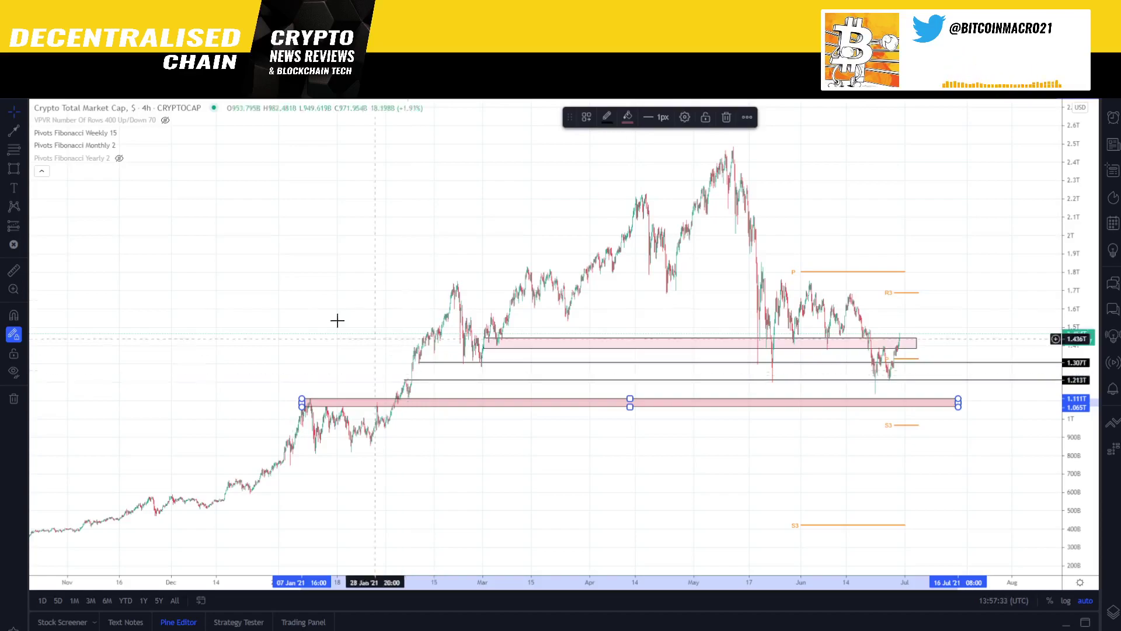
Step: Draw a pink resistance zone between 1.871T and 1.917T from 21 Apr to early July
left_click(14, 169)
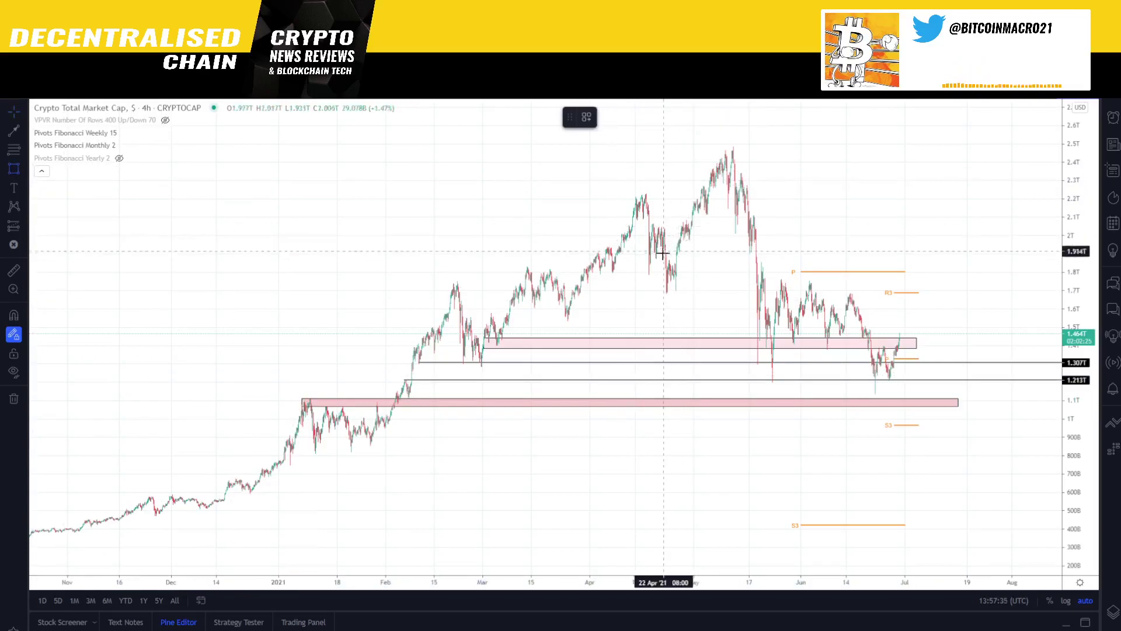
mouse_move(662, 259)
left_mouse_down()
mouse_move(726, 226)
mouse_move(911, 232)
mouse_move(924, 252)
left_mouse_up()
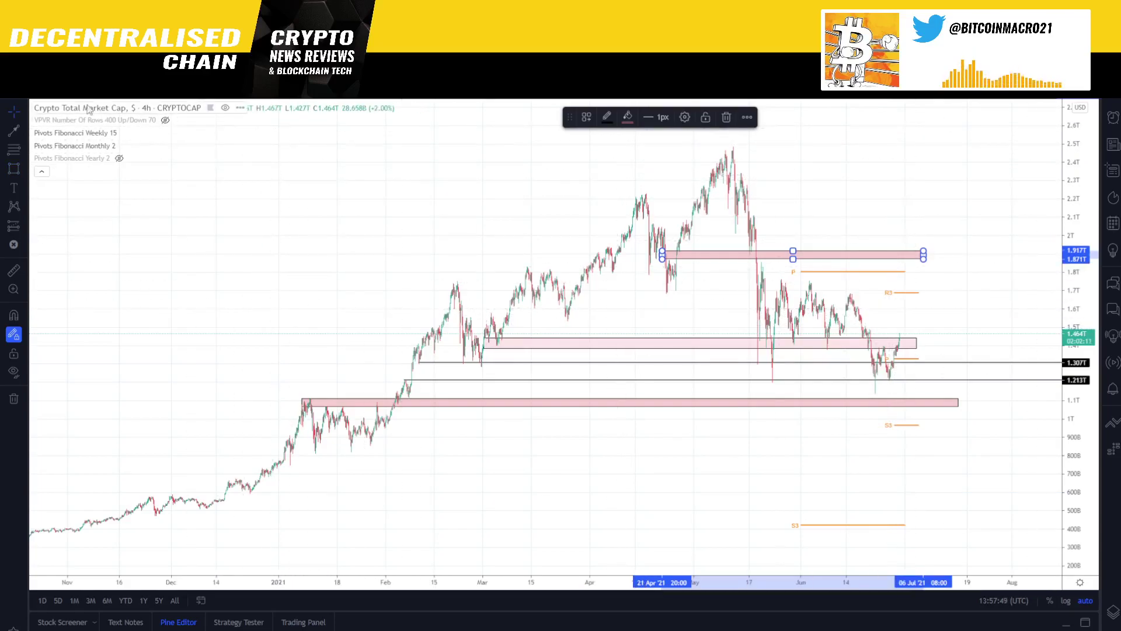
left_click(62, 95)
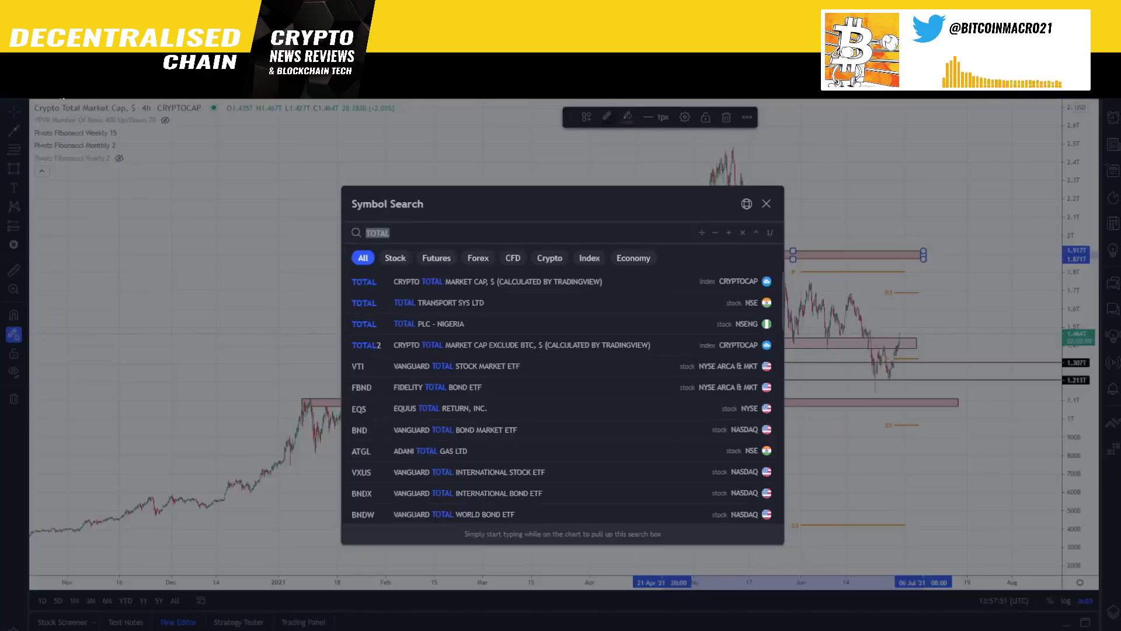
Step: Search for TOTAL and chart TOTAL2, Crypto Total Market Cap Excluding BTC
type("TOTAL")
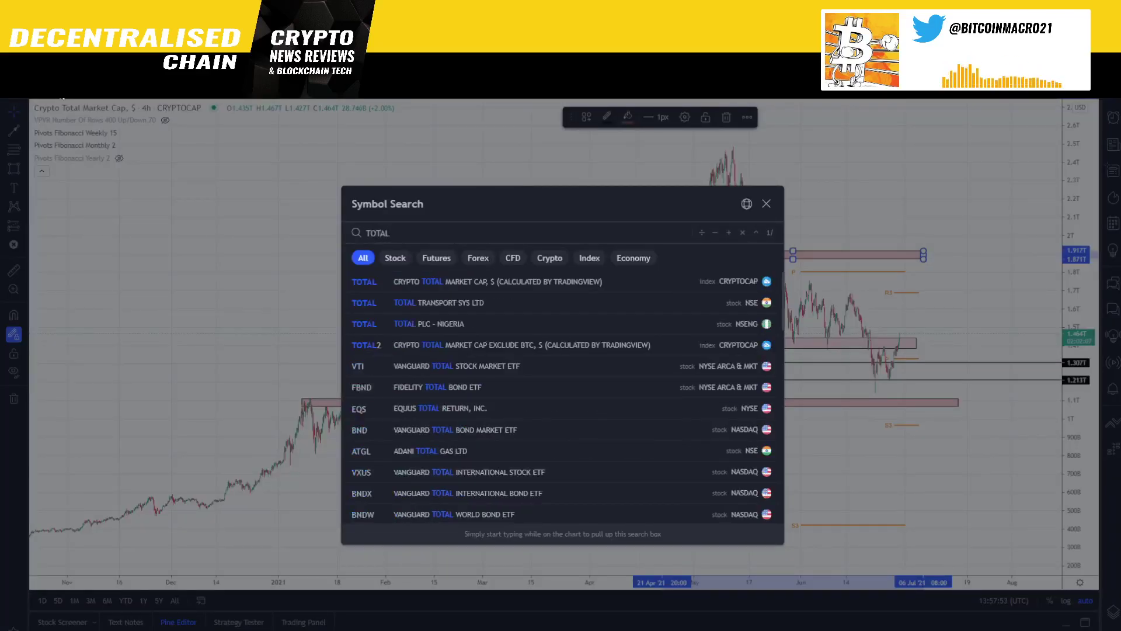
left_click(465, 350)
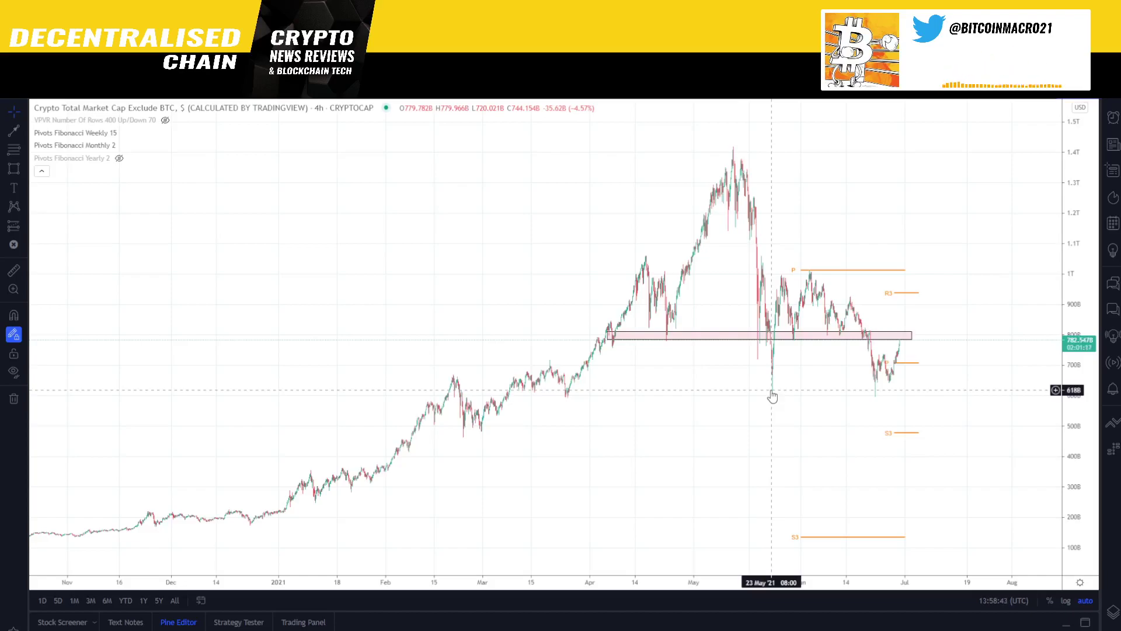
left_click(24, 228)
left_click(51, 309)
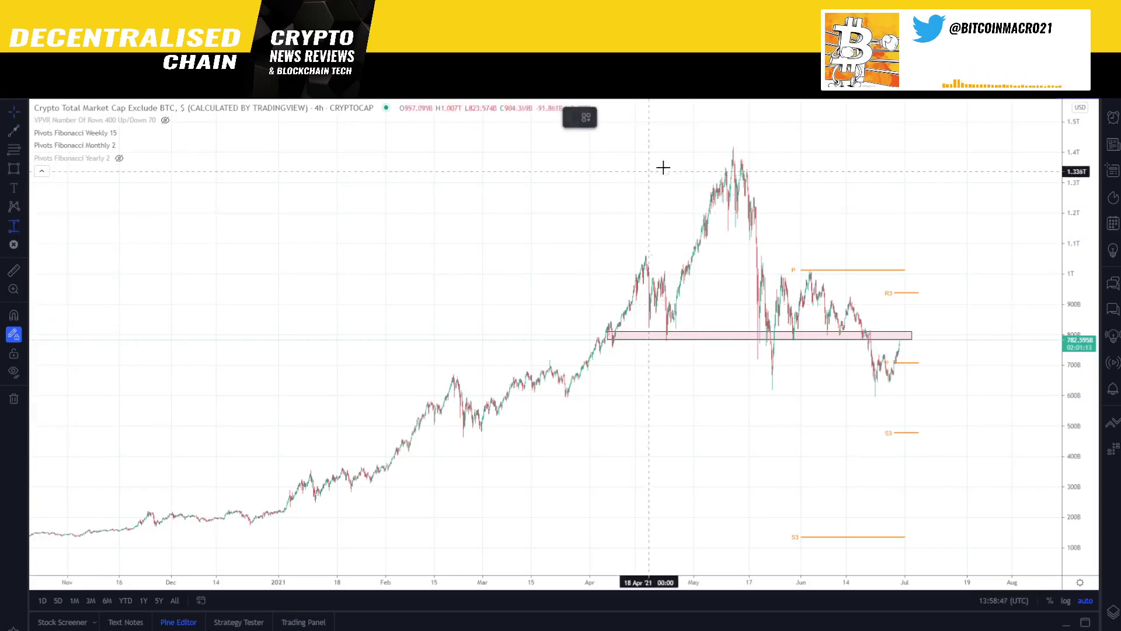
left_click(724, 146)
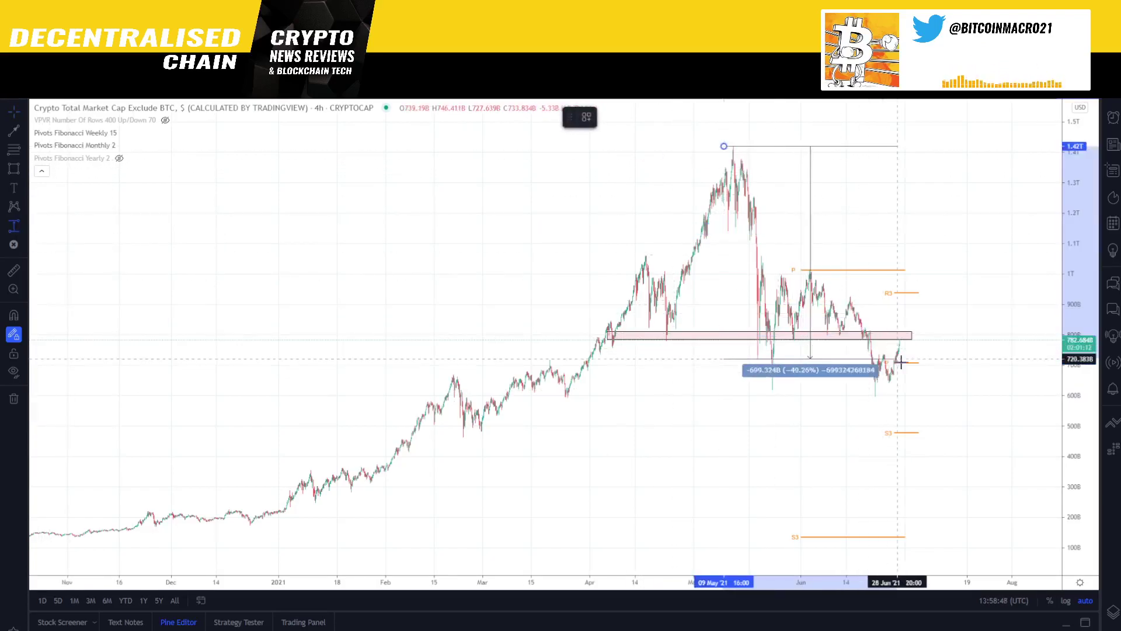
left_click(913, 395)
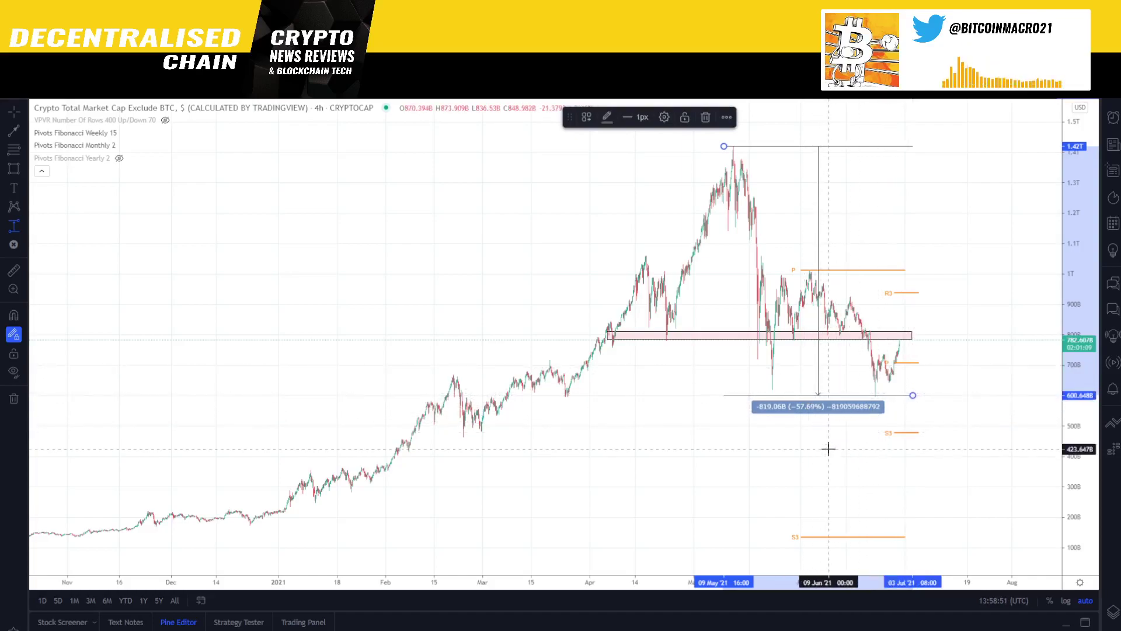
key("Delete")
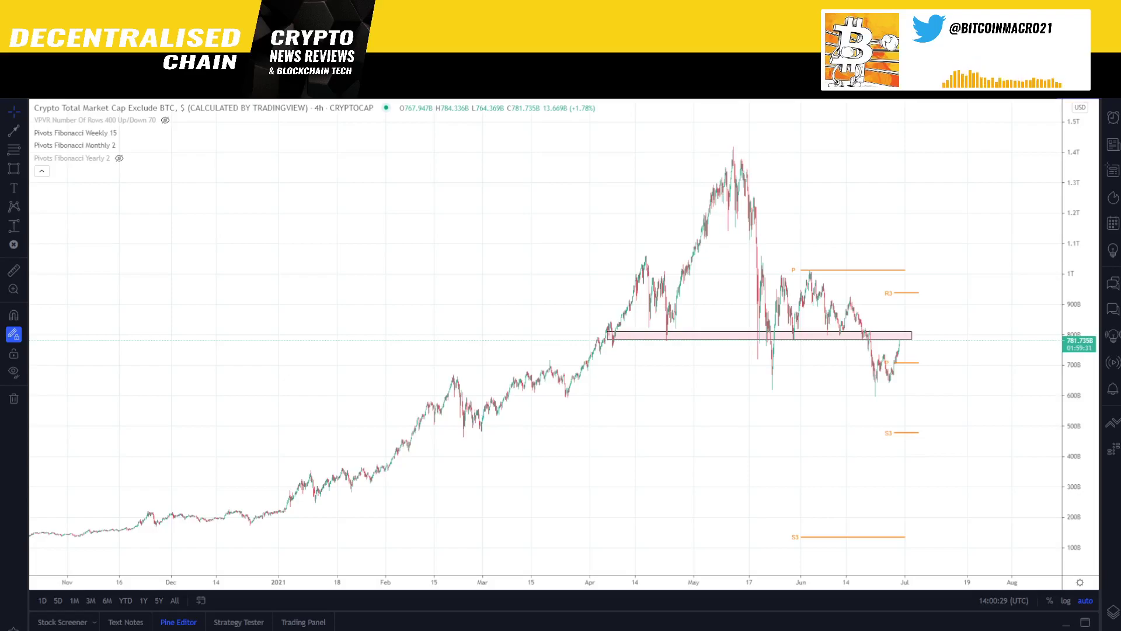
Step: Hide the Pivots Fibonacci Weekly and Monthly levels on the chart
left_click(125, 133)
left_click(125, 145)
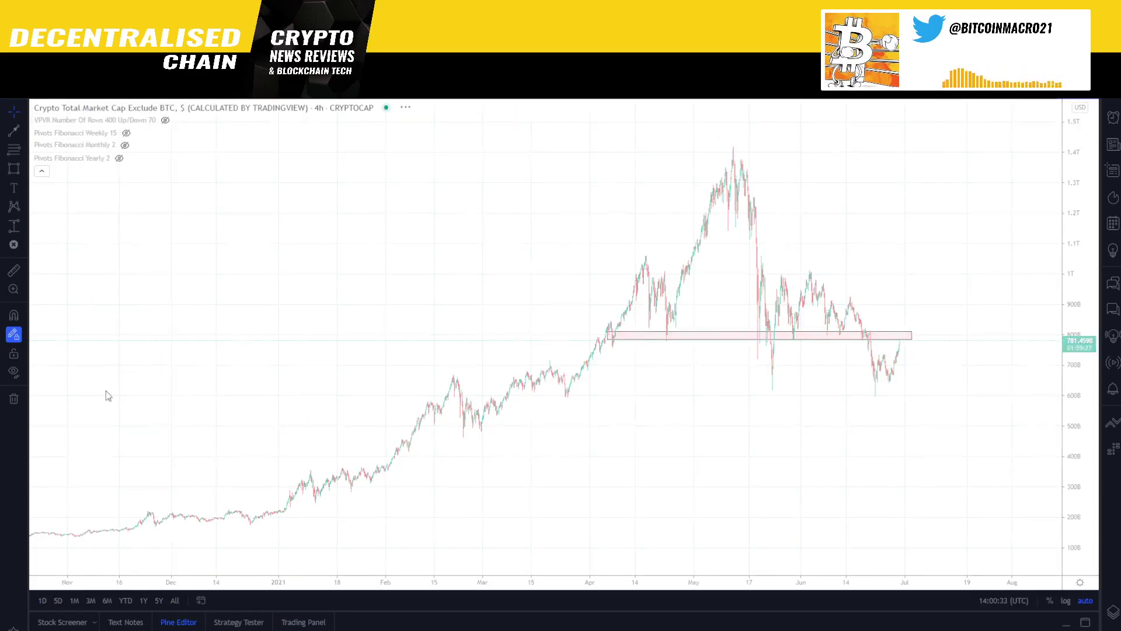